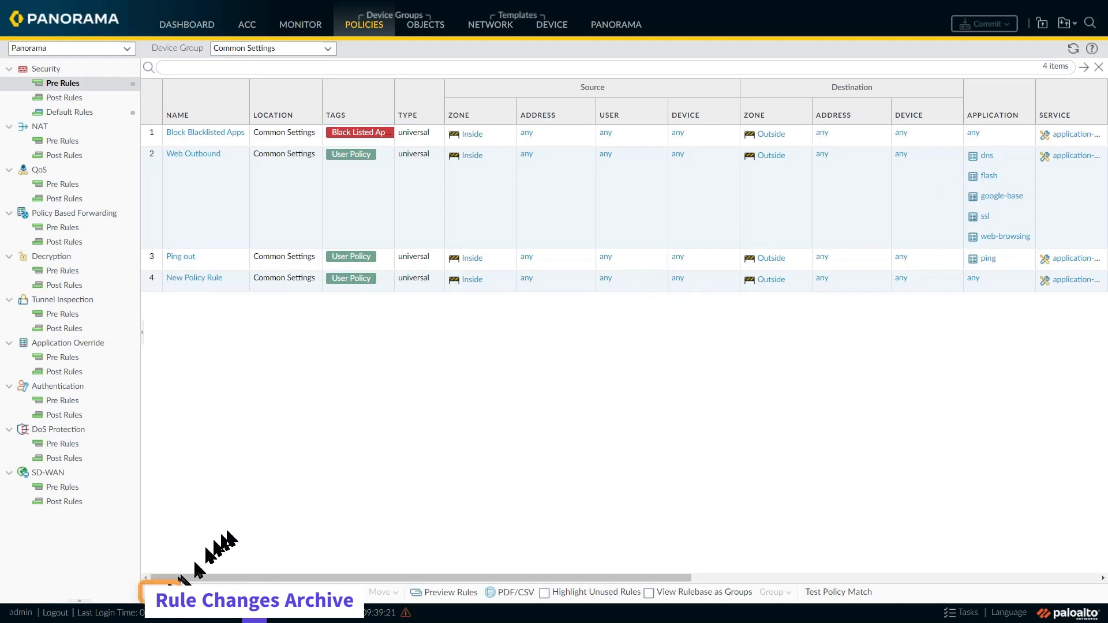
Step: Create a security pre rule named SecureDNS with the audit comment "This rule captures DNS traffic for security scrutiny"
{"action": "left_click", "coordinate": [160, 593]}
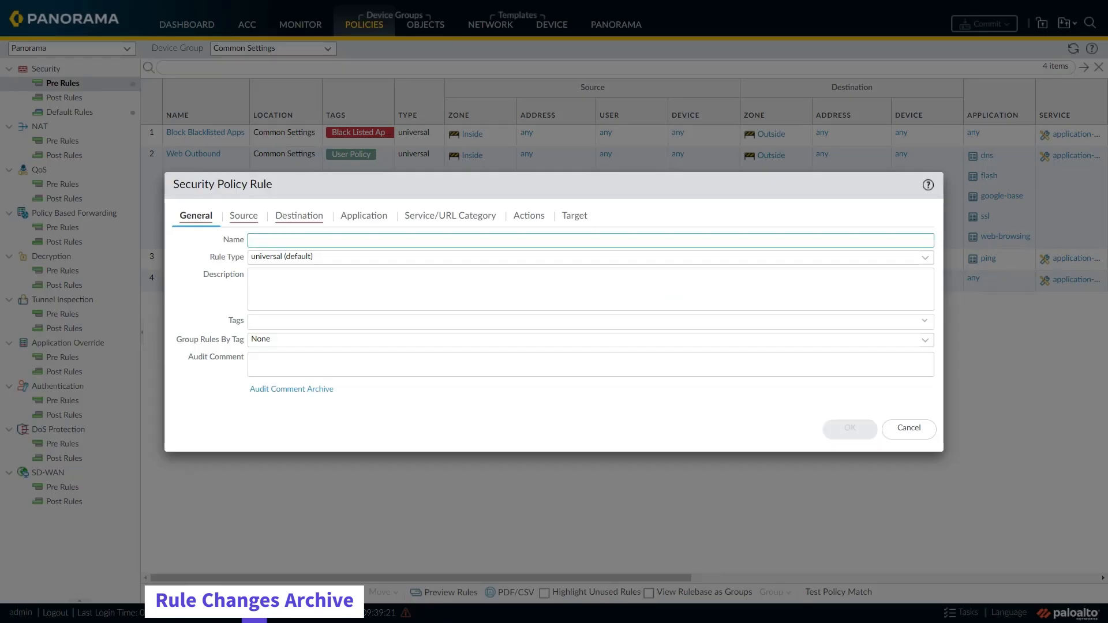
{"action": "type", "text": "SecureDNS"}
{"action": "left_click", "coordinate": [279, 367]}
{"action": "type", "text": "This rule captures DNS traffic for security scrutiny"}
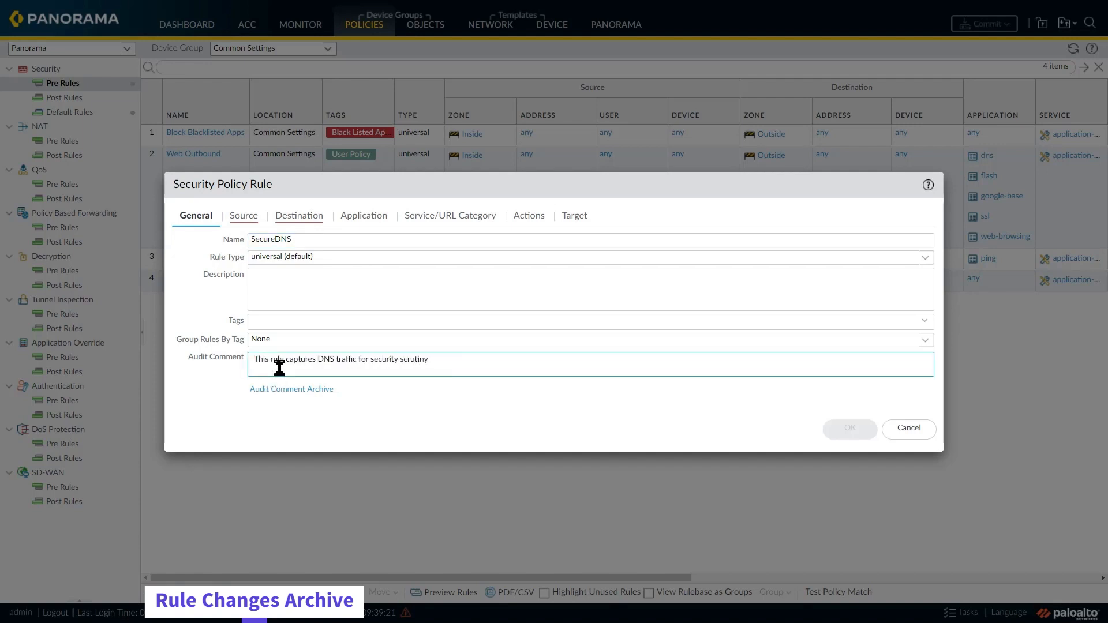
Step: Set the new rule's source zone to Inside and its destination zone to Outside
{"action": "left_click", "coordinate": [243, 221]}
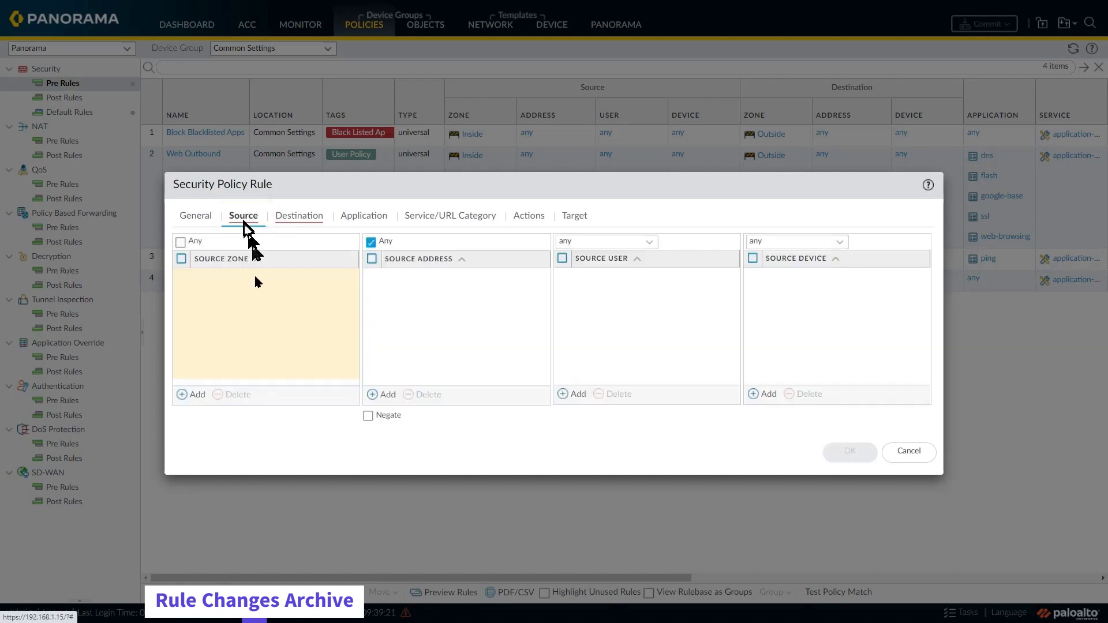
{"action": "left_click", "coordinate": [194, 395]}
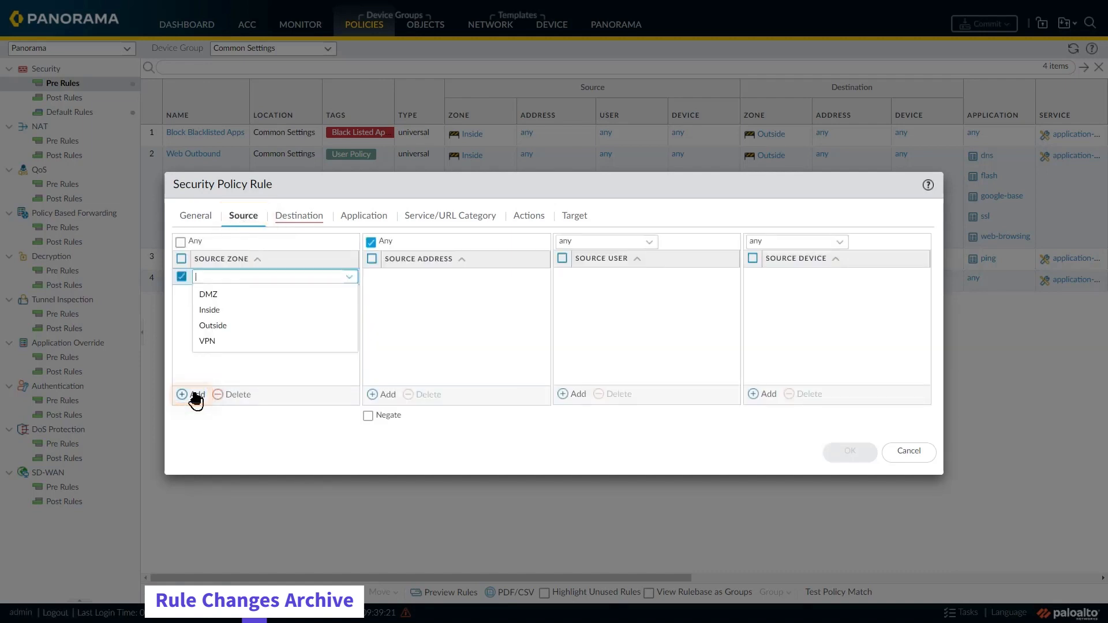
{"action": "left_click", "coordinate": [214, 312]}
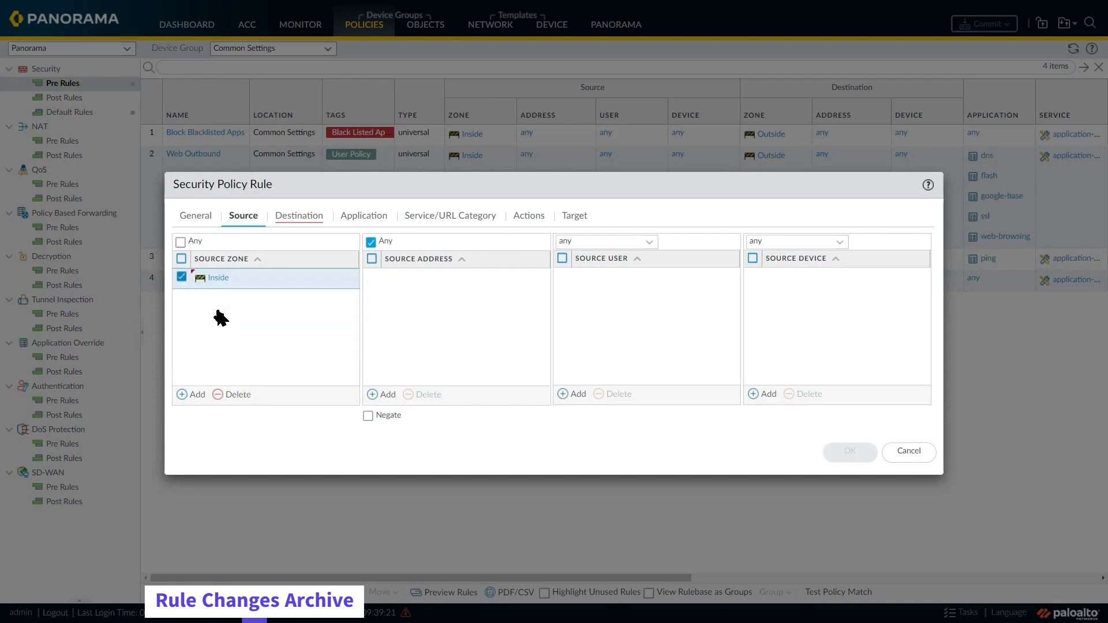
{"action": "left_click", "coordinate": [298, 218]}
{"action": "left_click", "coordinate": [194, 395]}
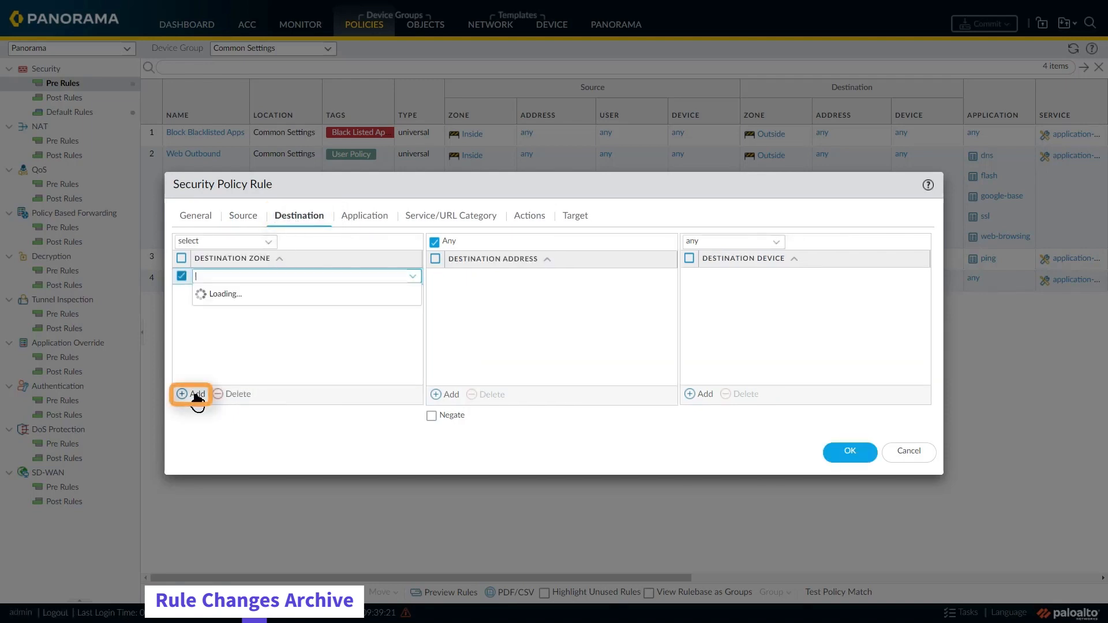
{"action": "left_click", "coordinate": [221, 327]}
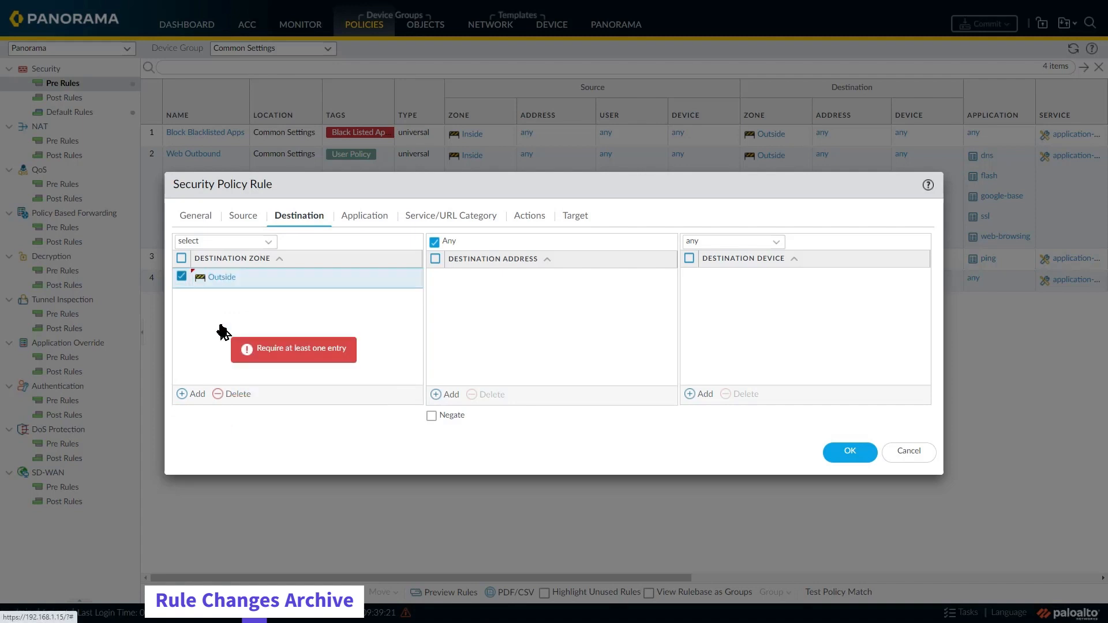
Step: Save the new rule with dns as its application and move it directly above the Web Outbound rule
{"action": "left_click", "coordinate": [356, 222]}
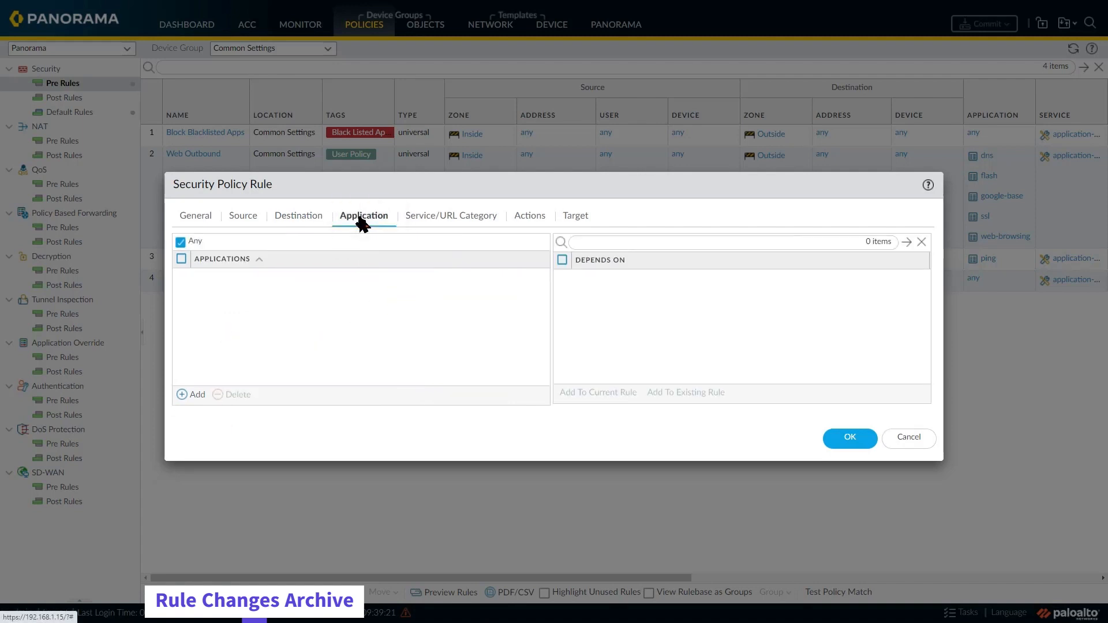
{"action": "left_click", "coordinate": [198, 395]}
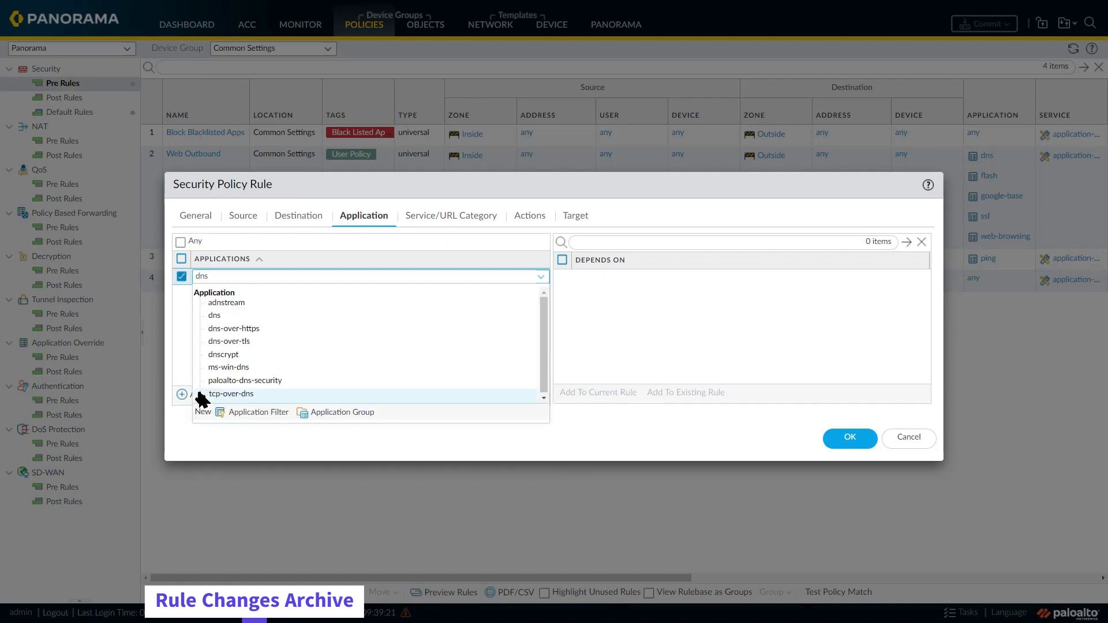
{"action": "left_click", "coordinate": [237, 322]}
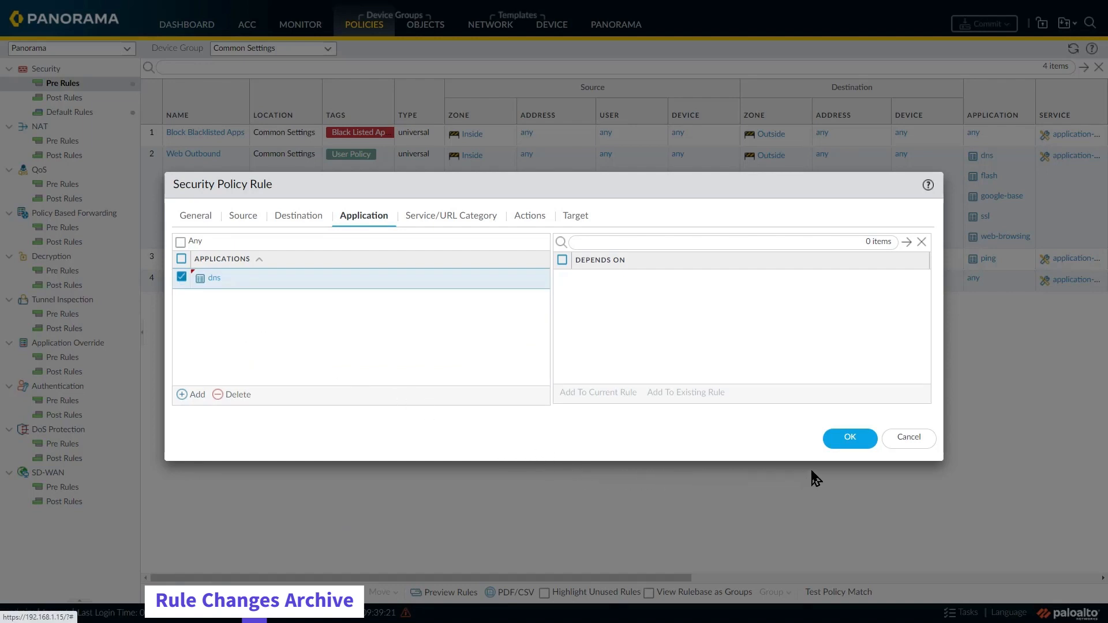
{"action": "left_click", "coordinate": [849, 442]}
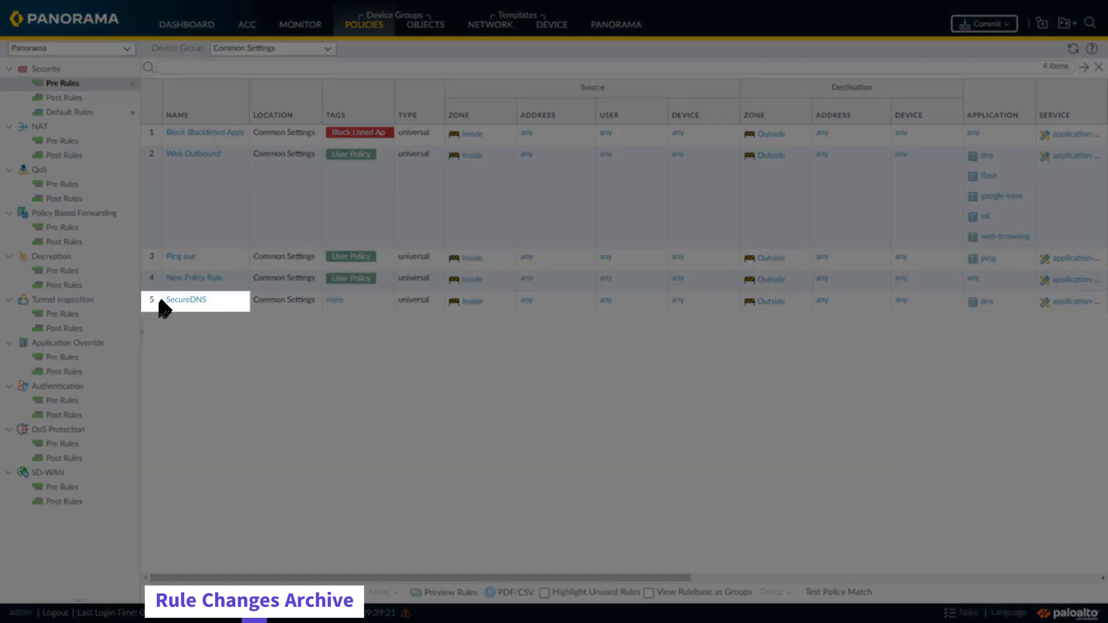
{"action": "left_click_drag", "start_coordinate": [162, 307], "coordinate": [154, 148]}
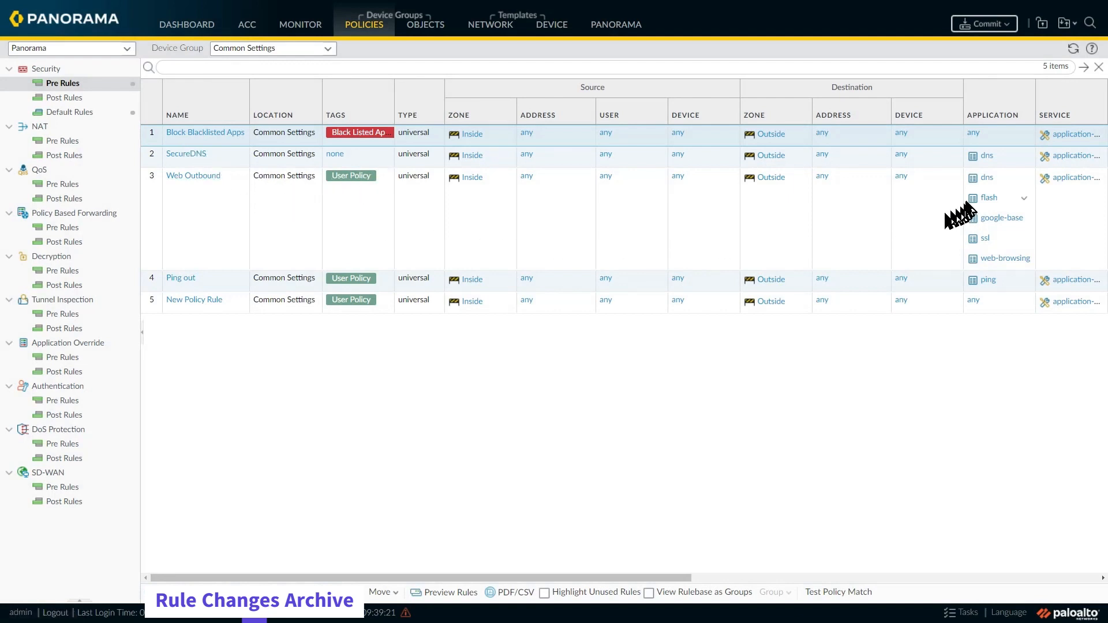
Step: Open the Web Outbound rule and enter the audit comment "Removing DNS to specialized dns rule"
{"action": "left_click", "coordinate": [202, 179]}
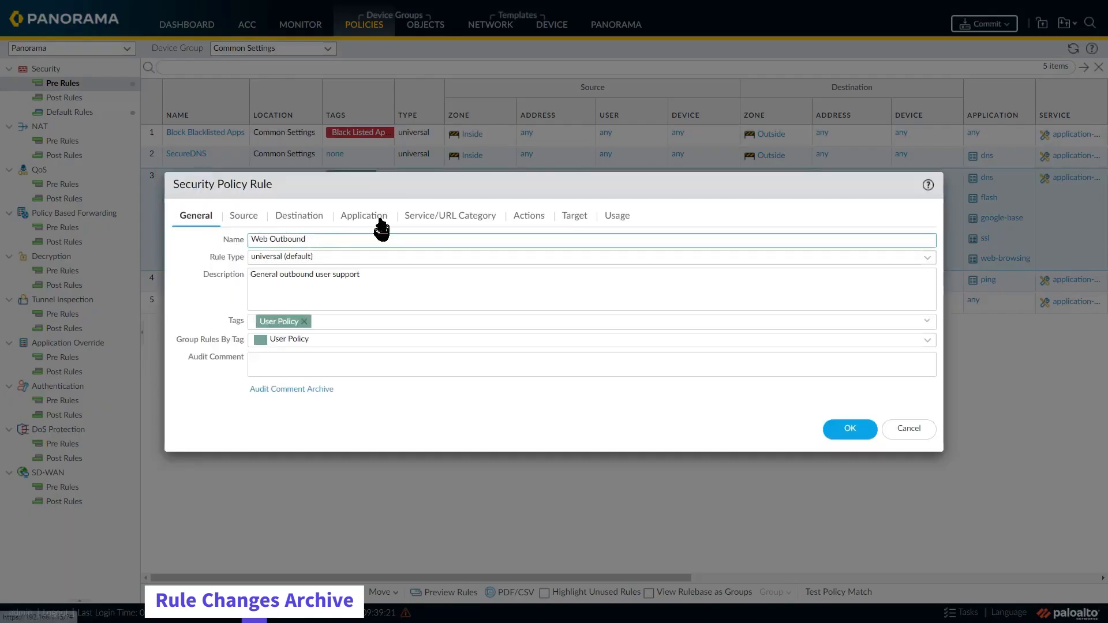
{"action": "left_click", "coordinate": [356, 364]}
{"action": "type", "text": "Remo"}
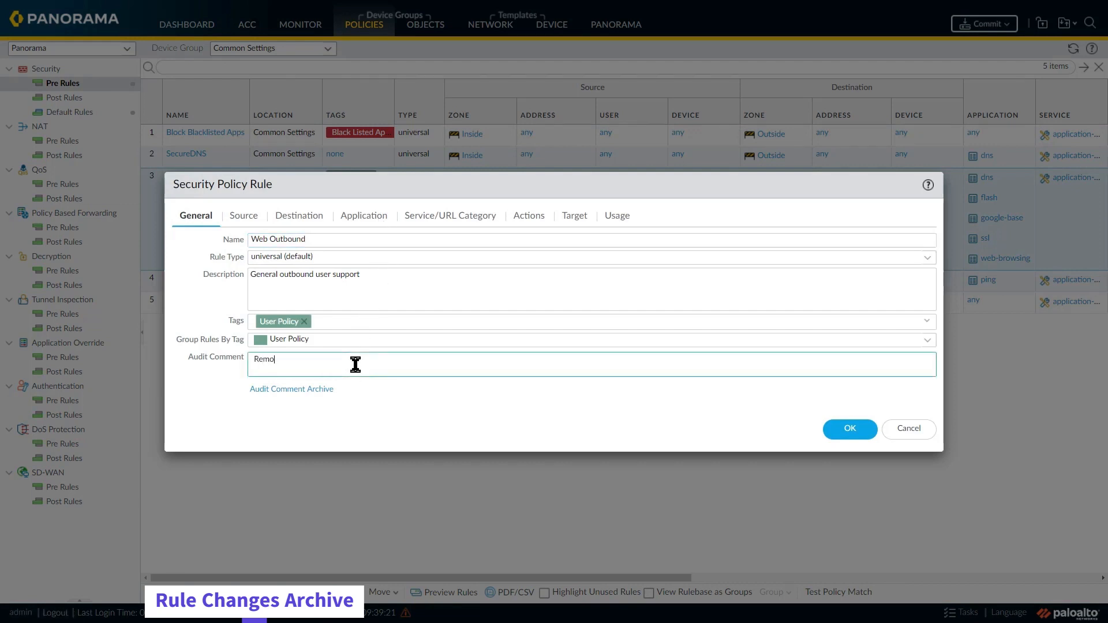
{"action": "type", "text": "ving DNS to specialized dns rule"}
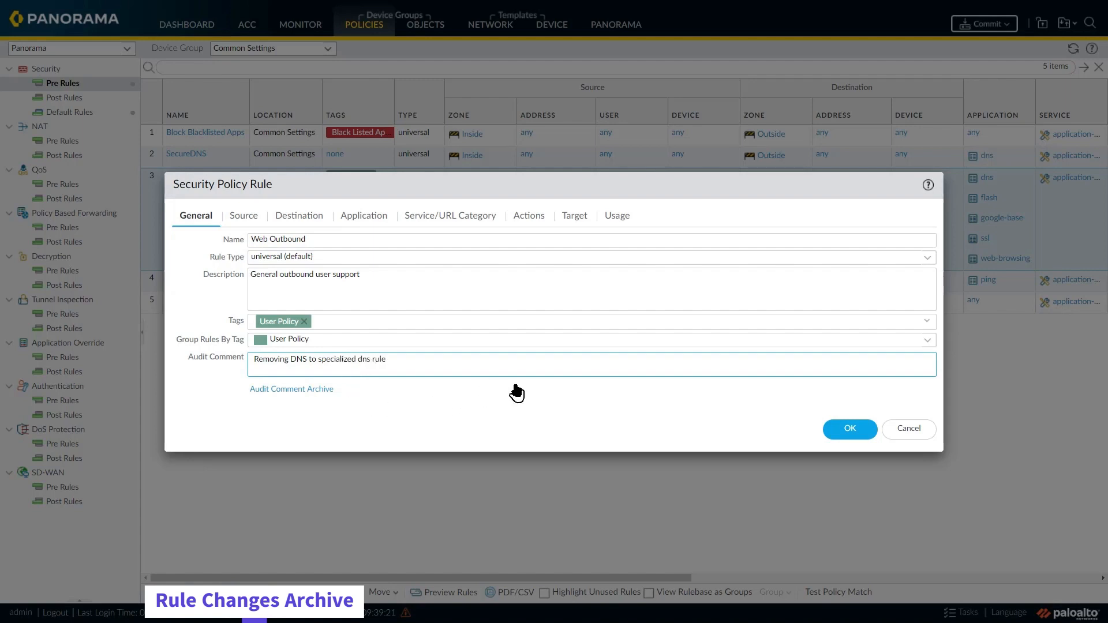
Step: Remove the dns application from the Web Outbound rule and save the rule
{"action": "left_click", "coordinate": [383, 219]}
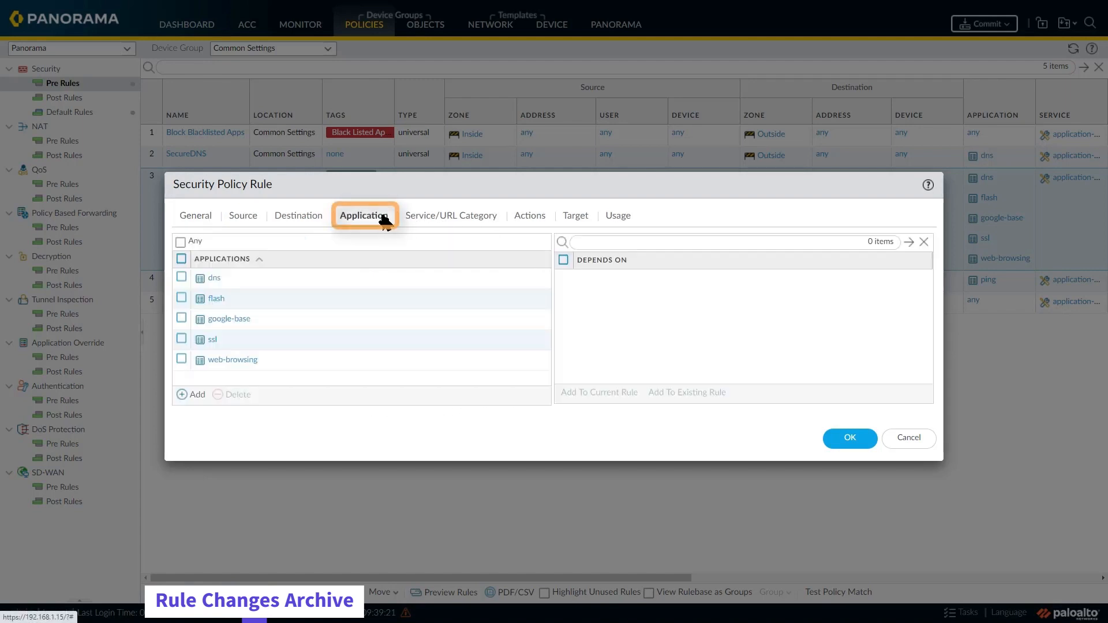
{"action": "left_click", "coordinate": [182, 278]}
{"action": "left_click", "coordinate": [229, 395]}
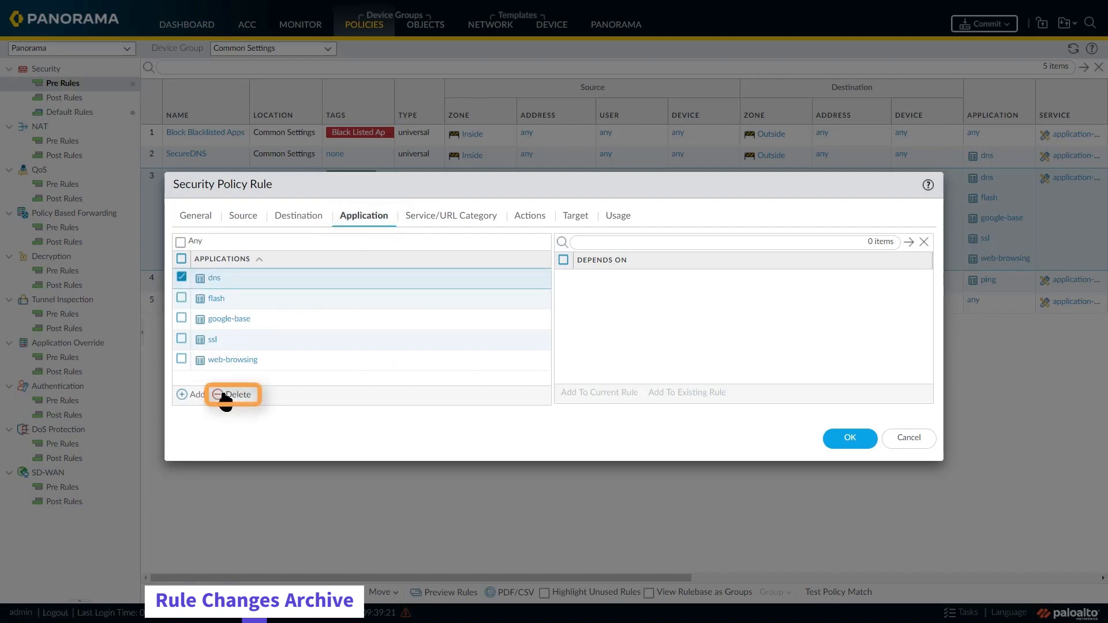
{"action": "left_click", "coordinate": [842, 442]}
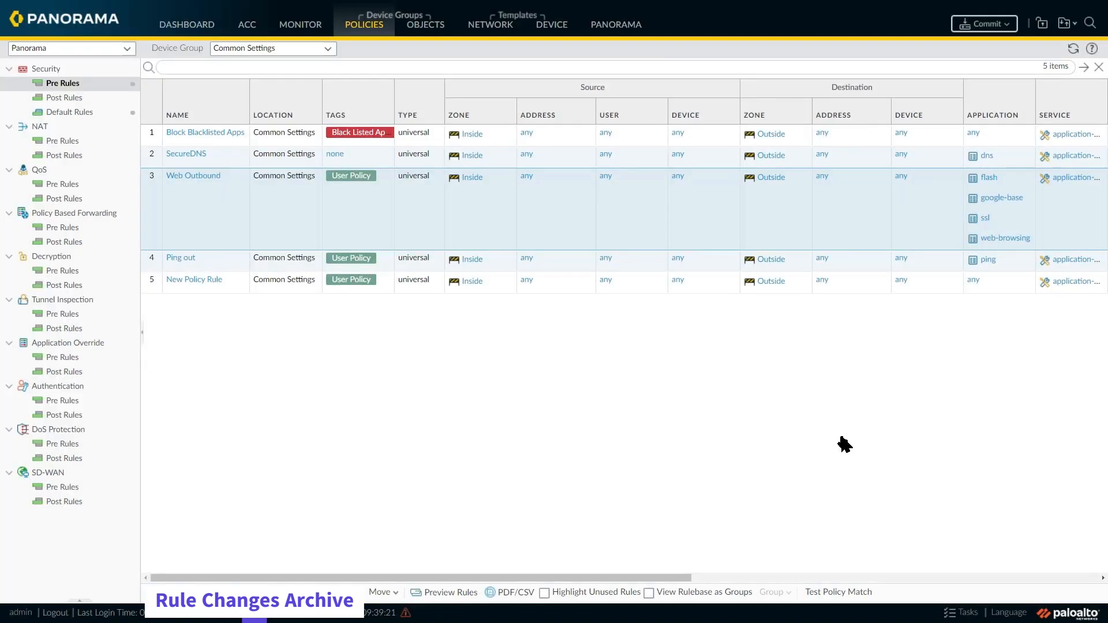
Step: Commit all changes from the new SecureDNS rule and the Web Outbound edit, and push them to the devices
{"action": "left_click", "coordinate": [988, 25]}
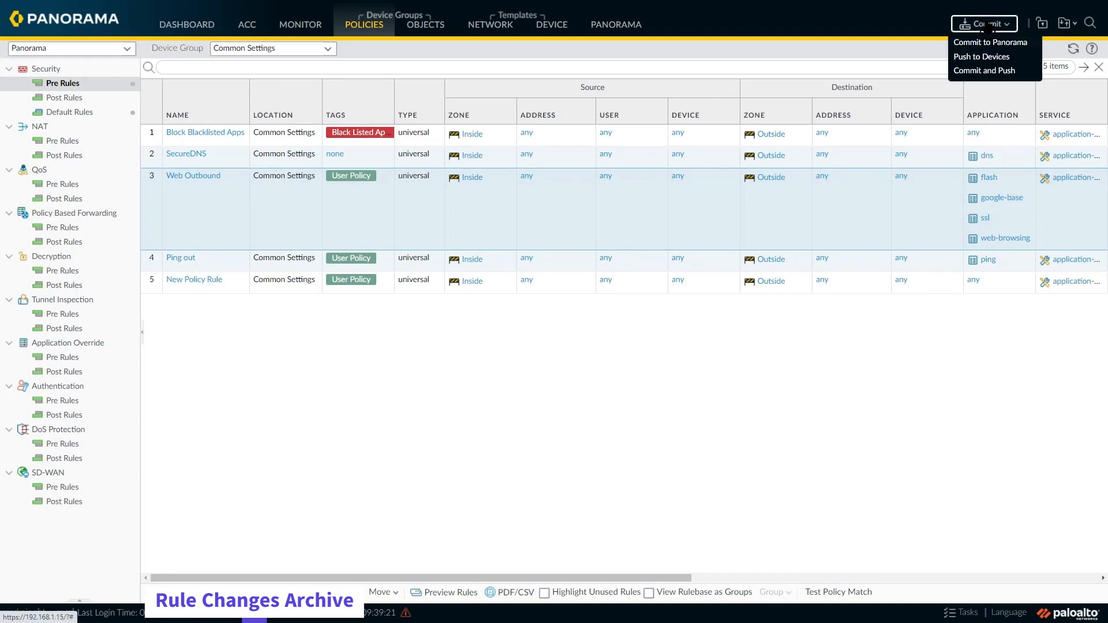
{"action": "left_click", "coordinate": [988, 70]}
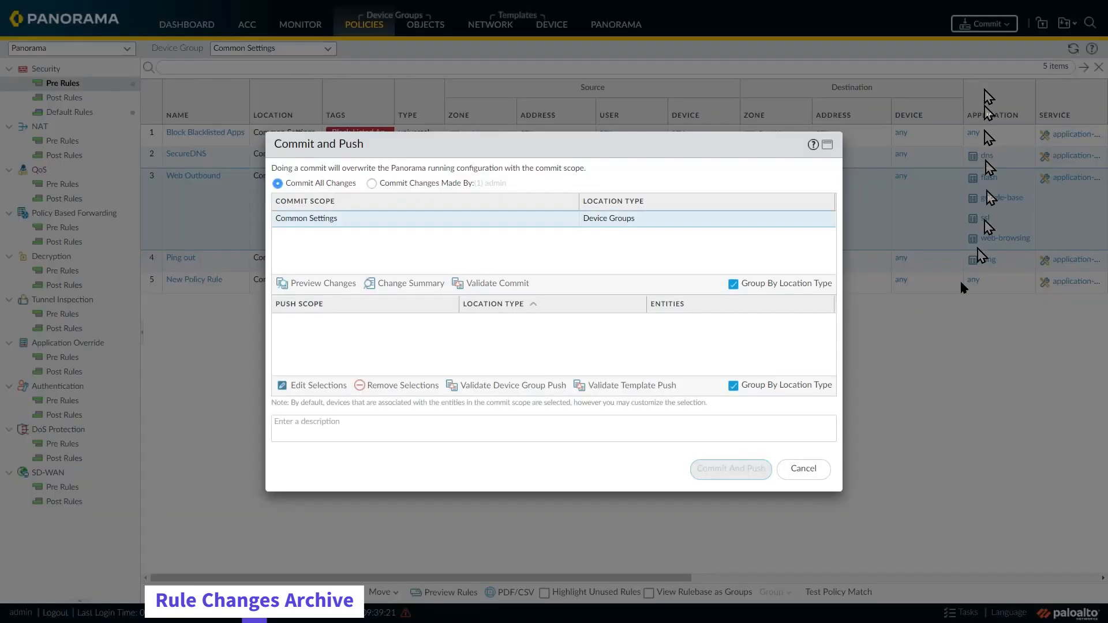
{"action": "left_click", "coordinate": [729, 473]}
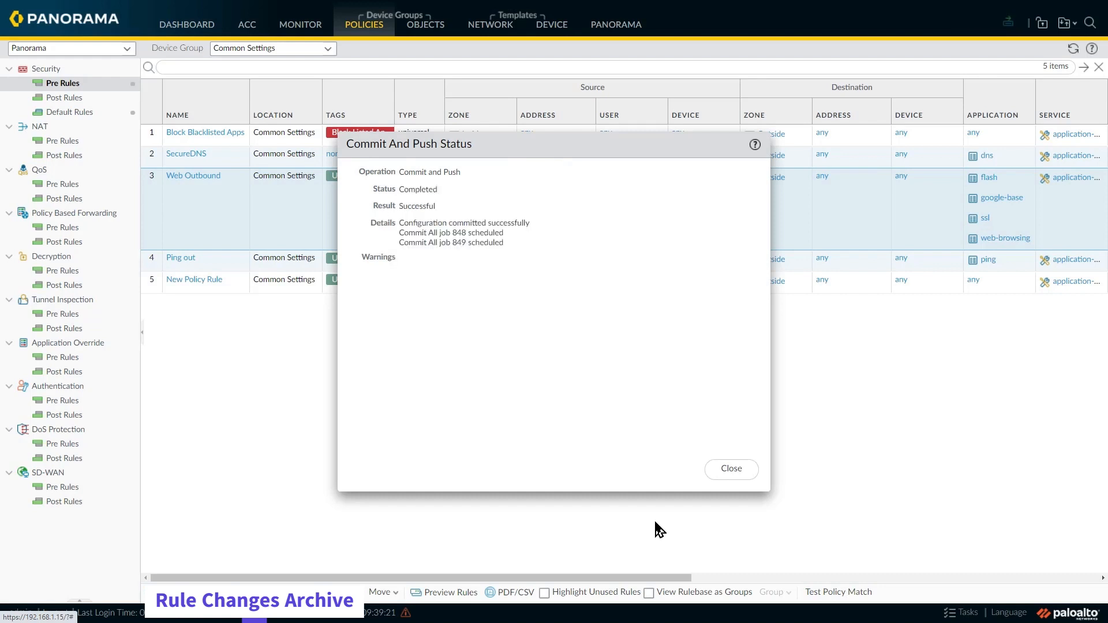
{"action": "left_click", "coordinate": [732, 469]}
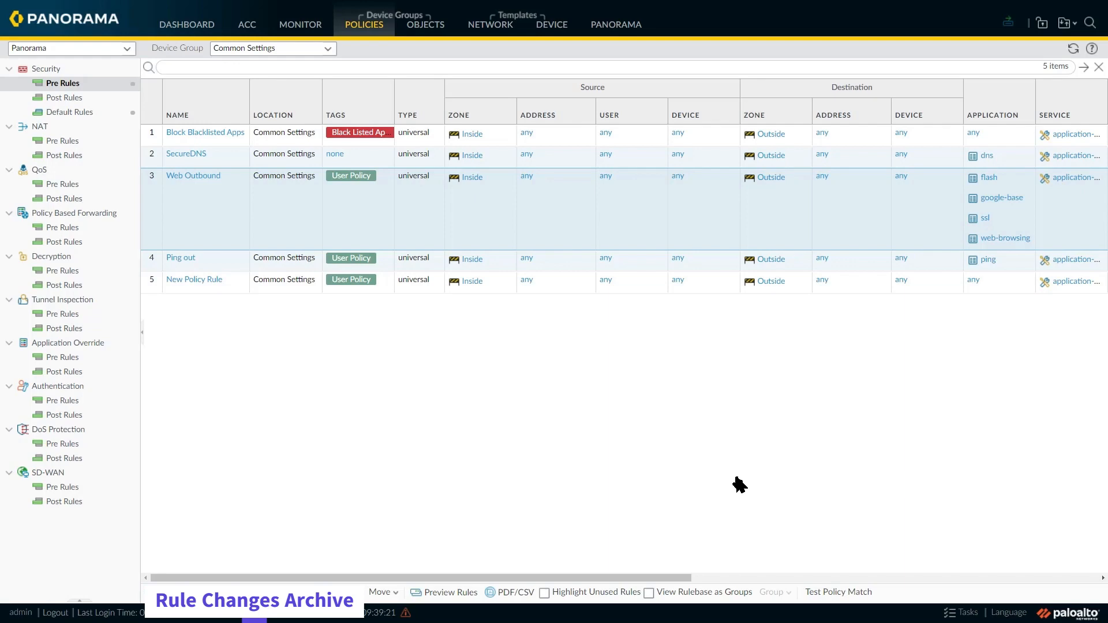
Step: Open the SecureDNS rule and enter the audit comment "Adding DNS inspection security profile"
{"action": "left_click", "coordinate": [187, 154]}
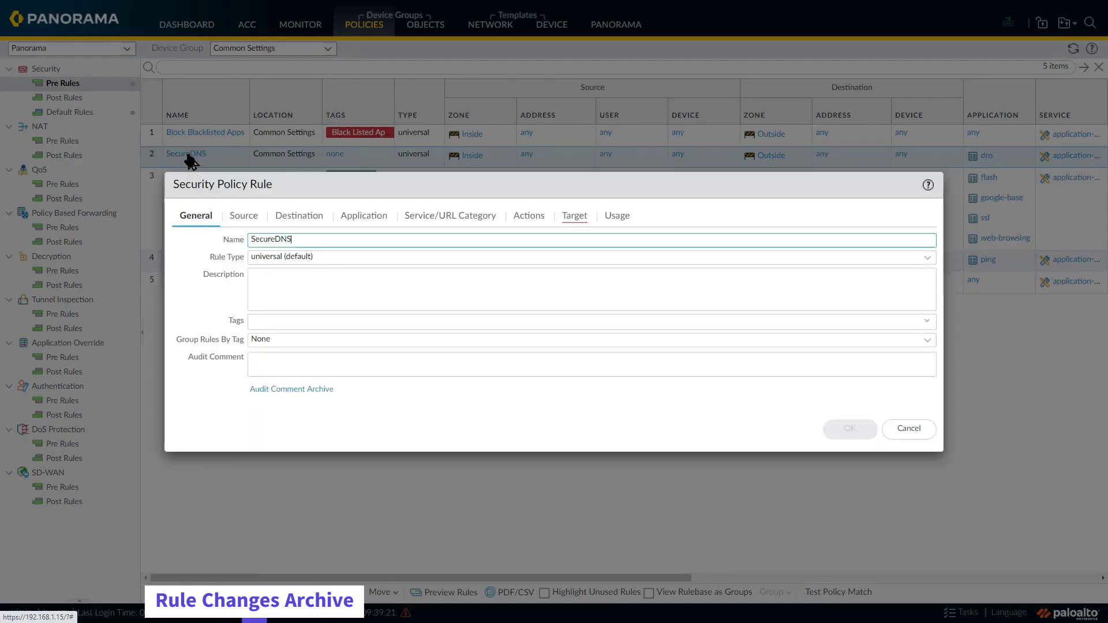
{"action": "left_click", "coordinate": [300, 365]}
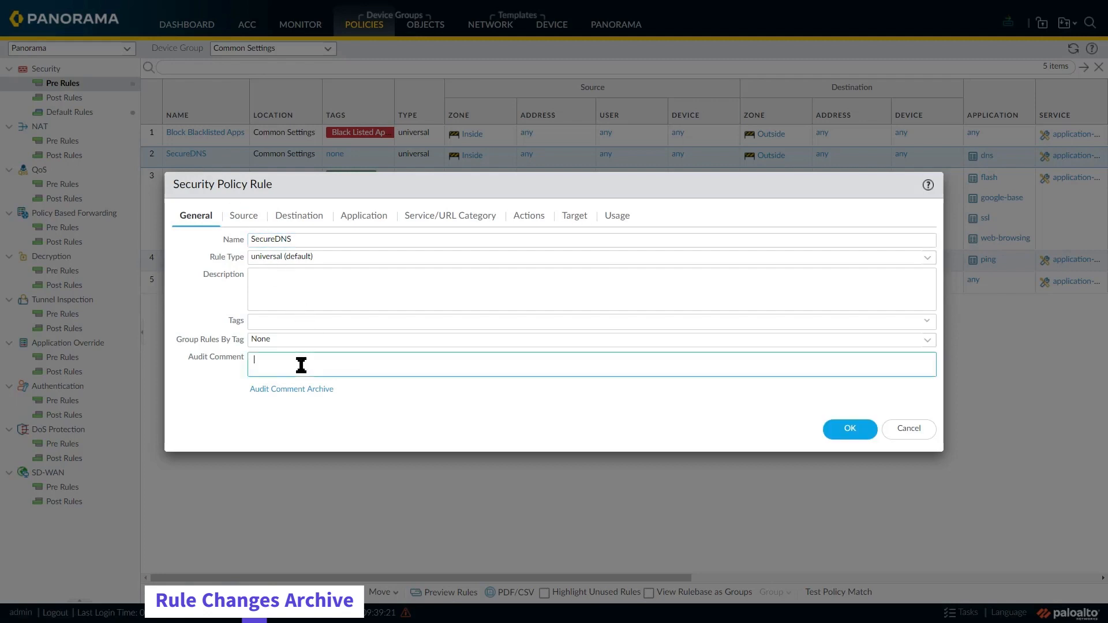
{"action": "type", "text": "Adding DNS Inspection security profile"}
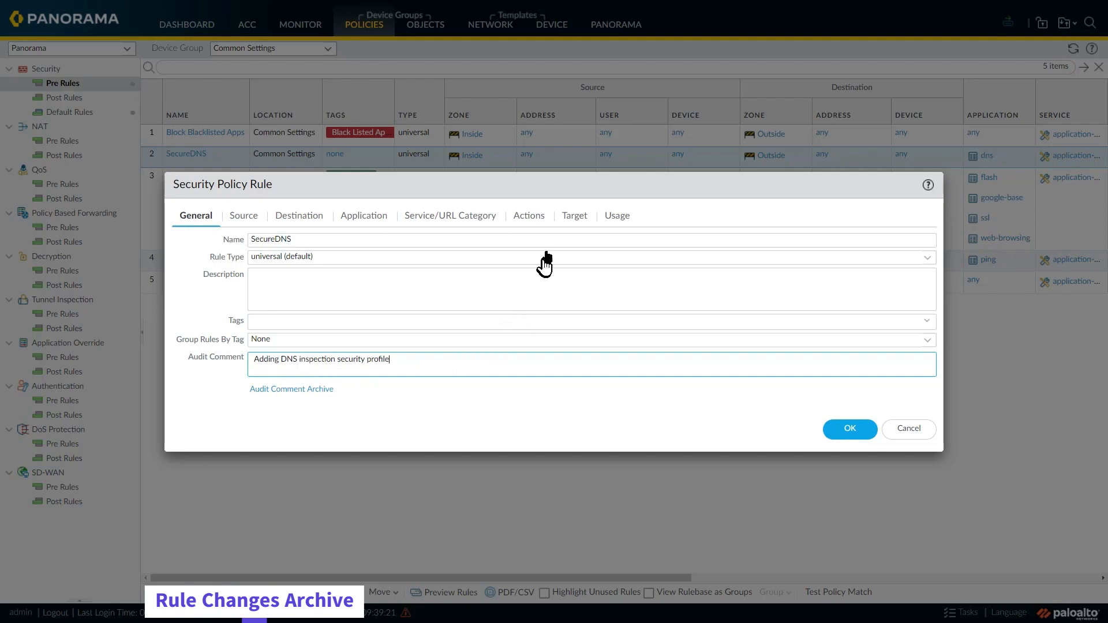
Step: Set the SecureDNS rule's profile type to Profiles with the strict Anti-Spyware profile, and save the rule
{"action": "left_click", "coordinate": [536, 218]}
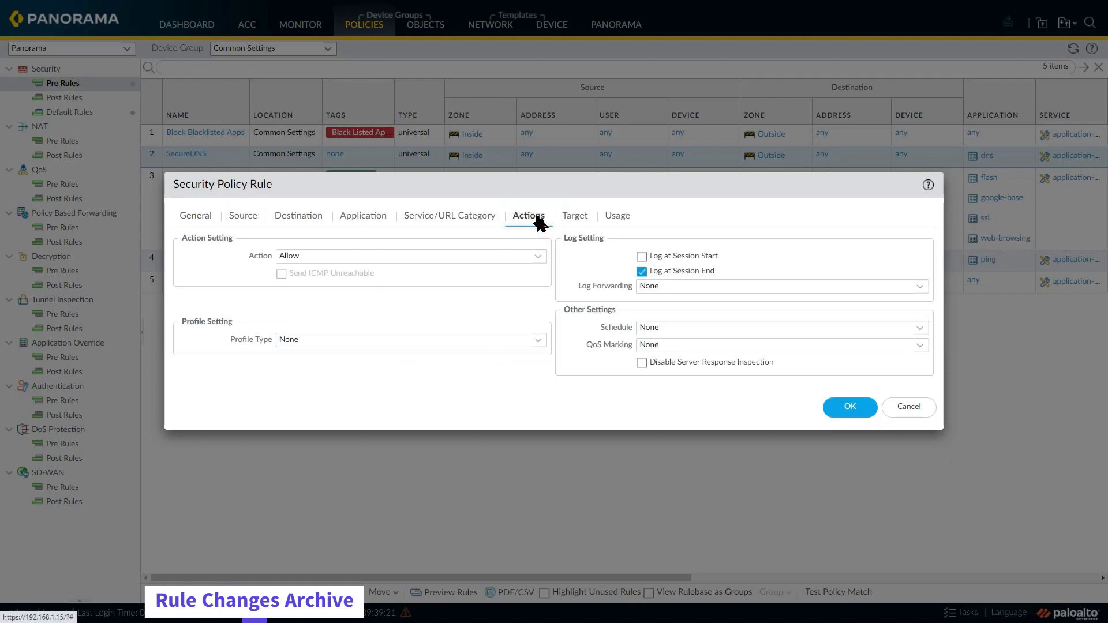
{"action": "left_click", "coordinate": [537, 344]}
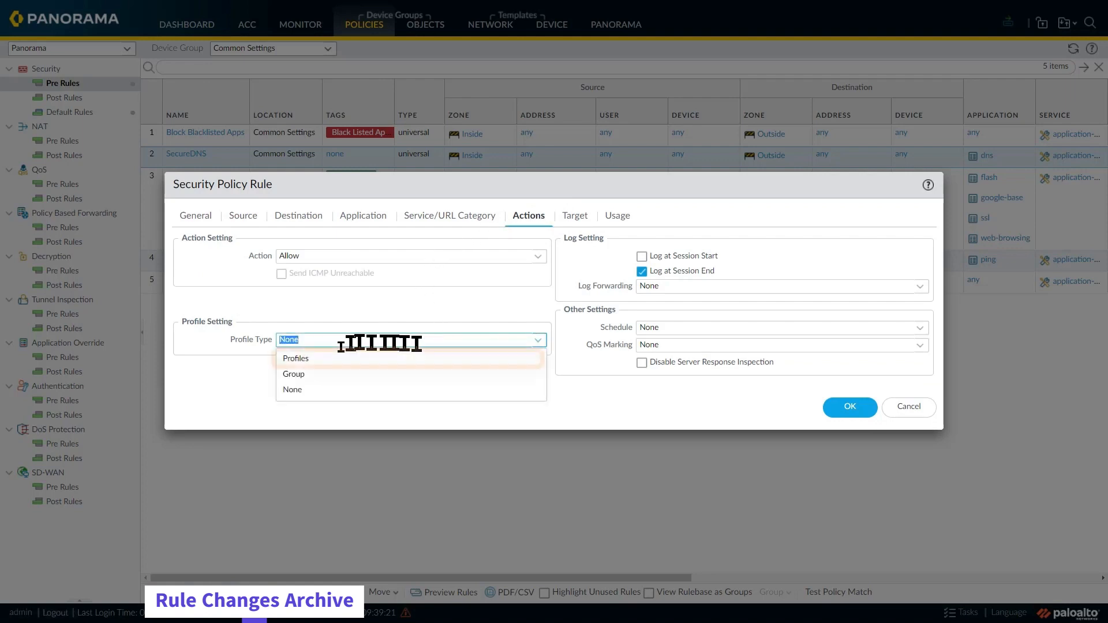
{"action": "left_click", "coordinate": [307, 362]}
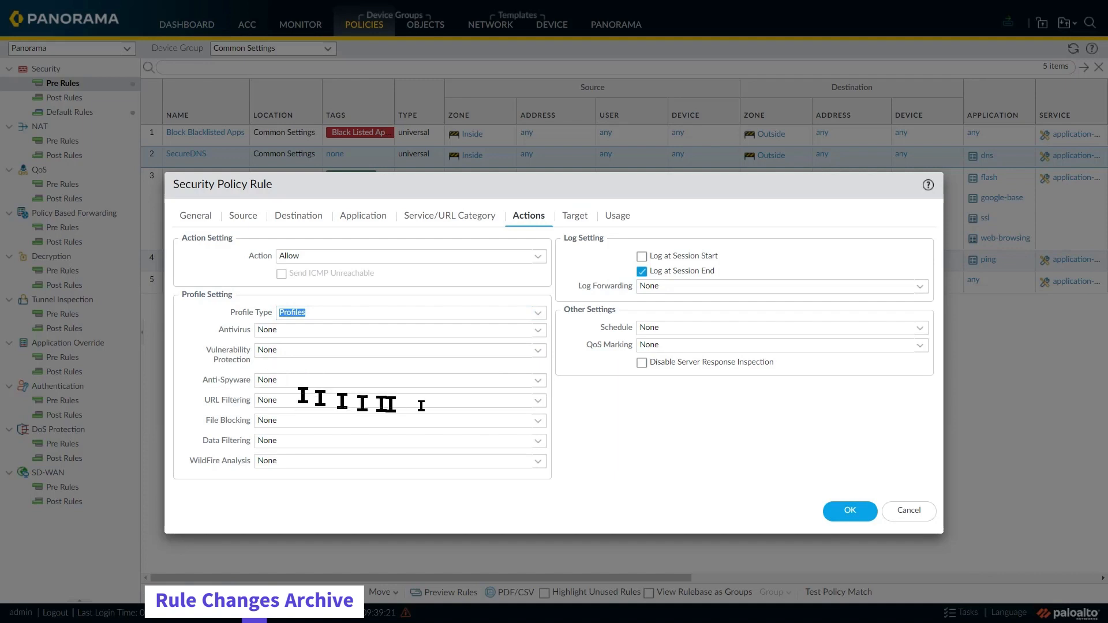
{"action": "left_click", "coordinate": [538, 382]}
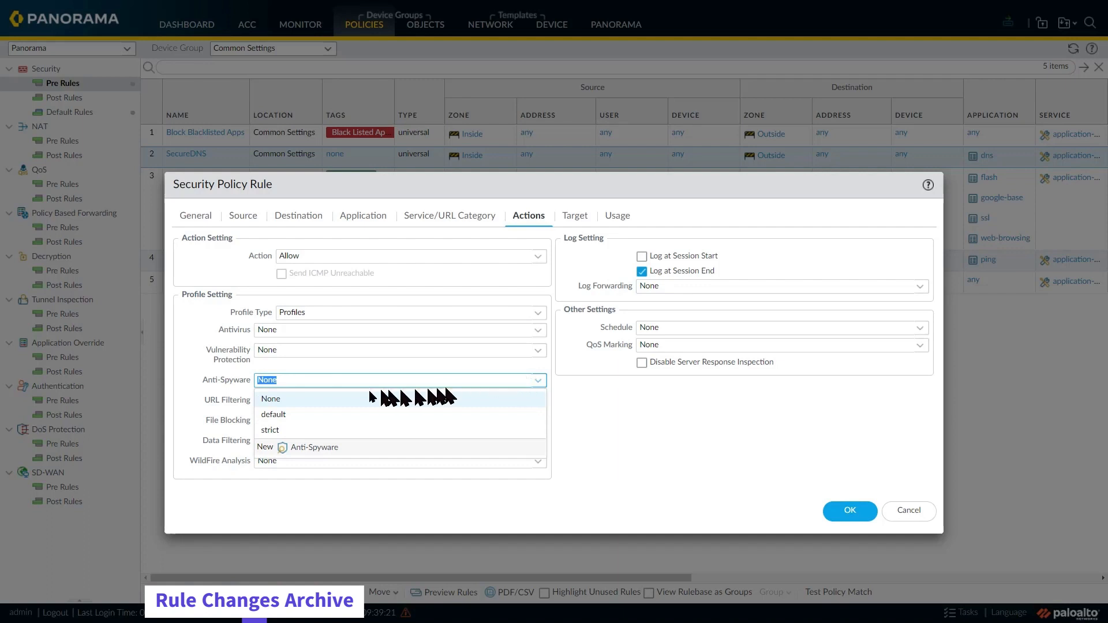
{"action": "left_click", "coordinate": [280, 431]}
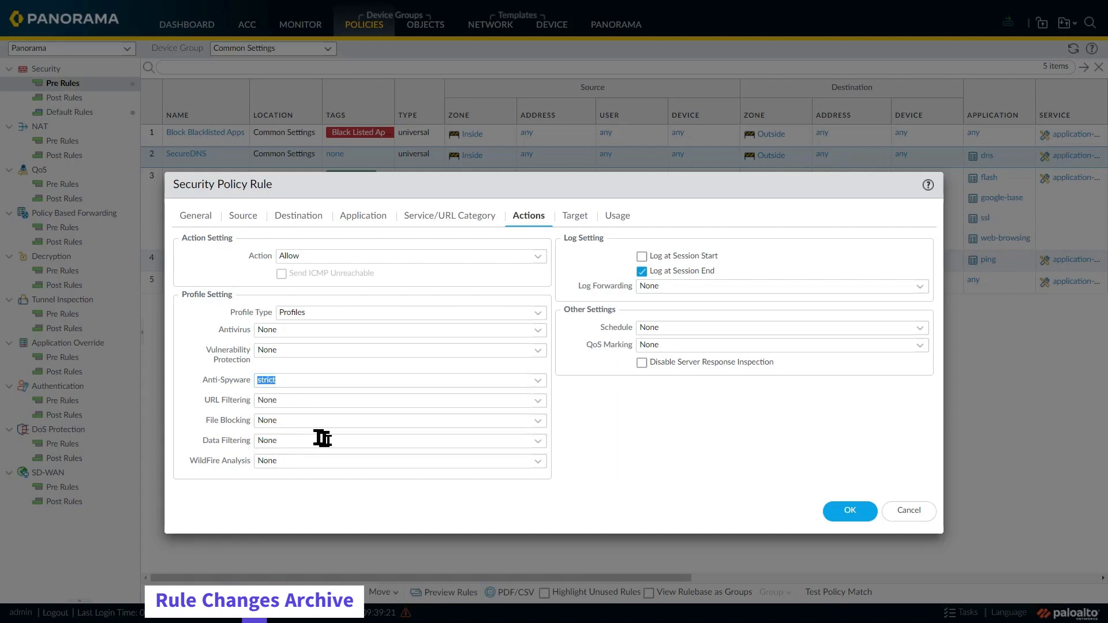
{"action": "left_click", "coordinate": [843, 514]}
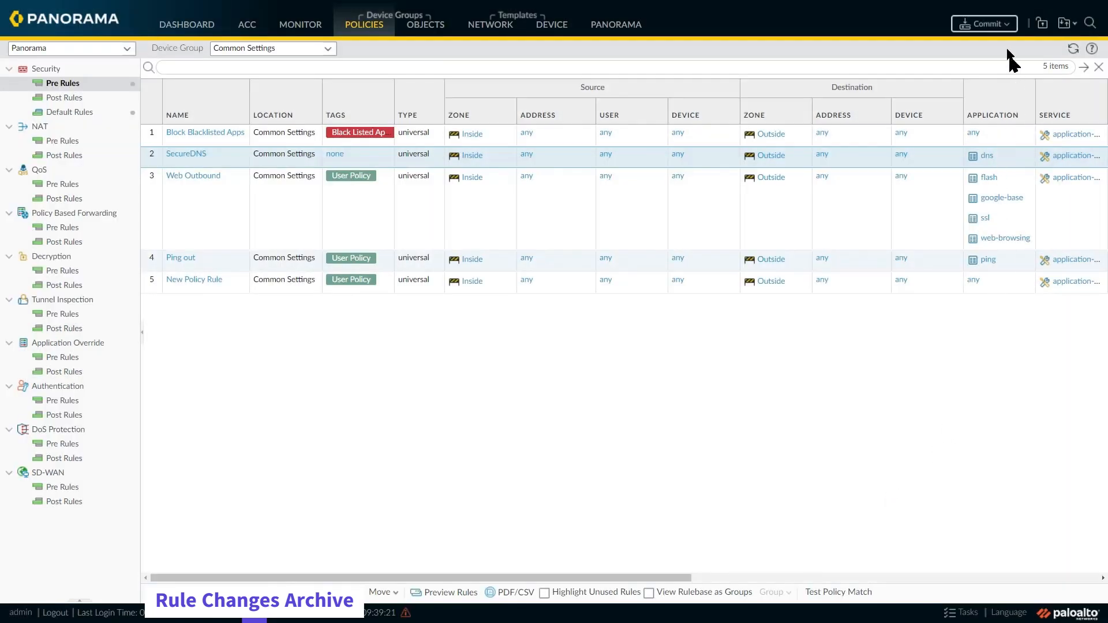
Step: Commit the SecureDNS profile change and push it to the Data Centers and Remote Offices device groups
{"action": "left_click", "coordinate": [993, 25]}
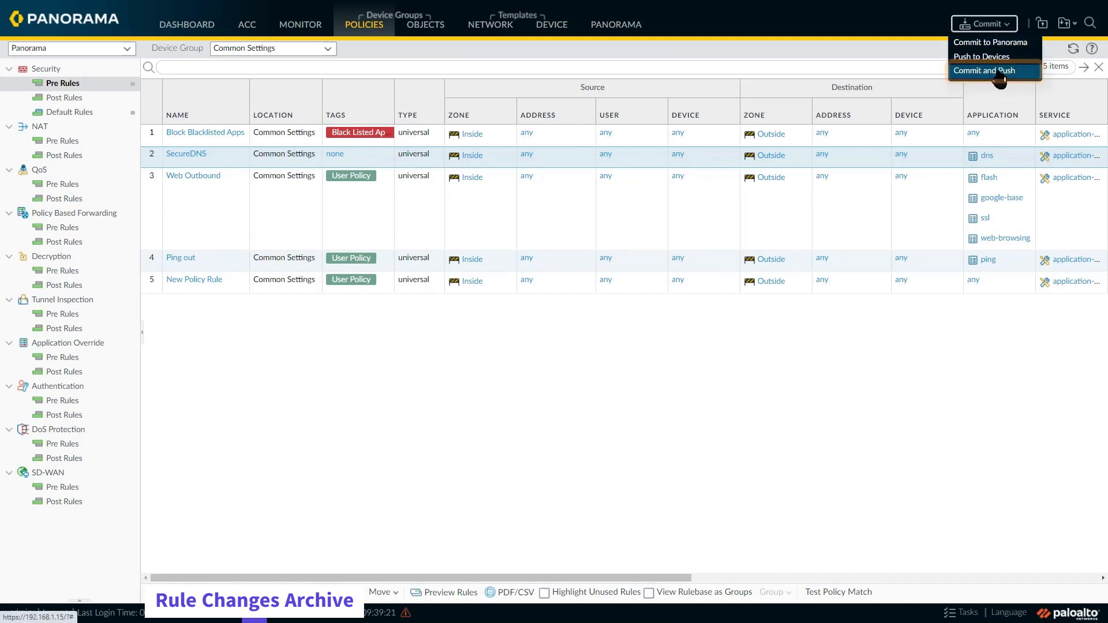
{"action": "left_click", "coordinate": [993, 69]}
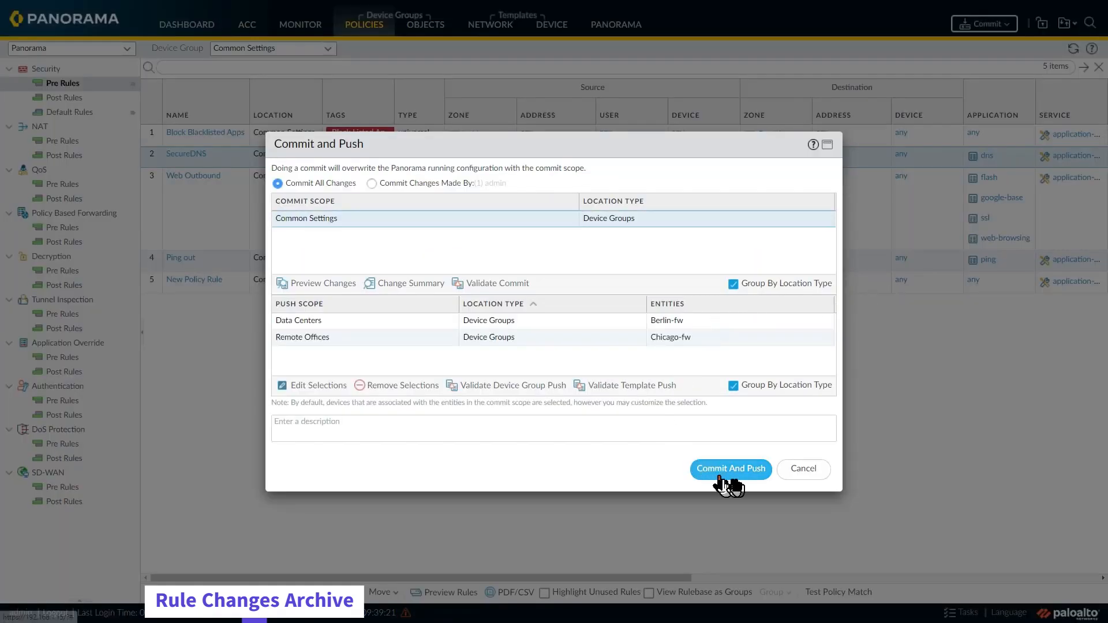
{"action": "left_click", "coordinate": [733, 474]}
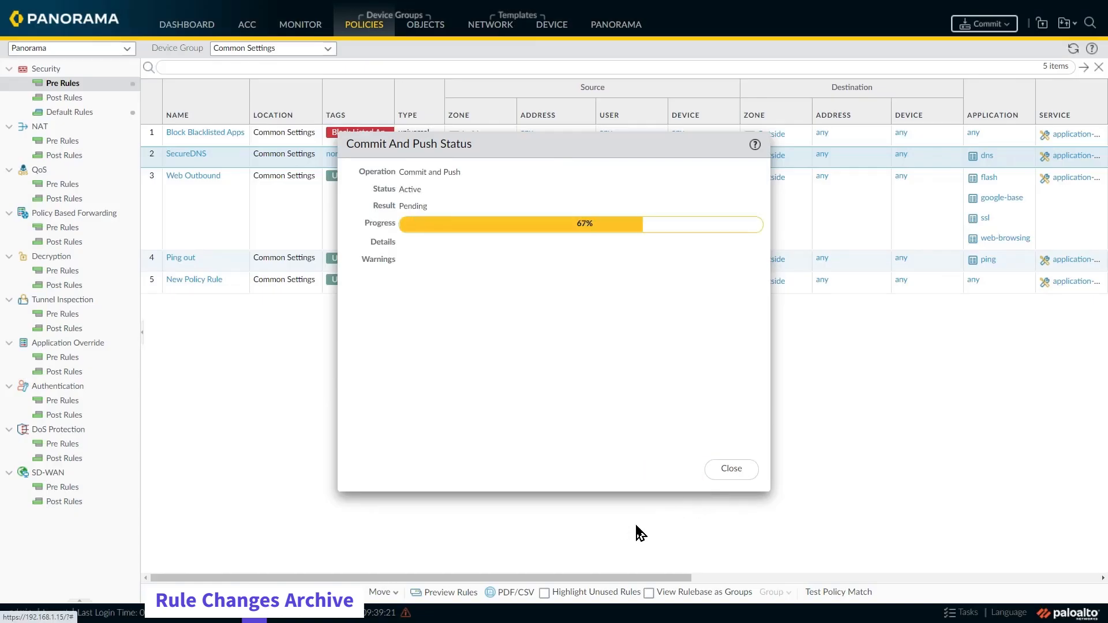
{"action": "left_click", "coordinate": [727, 472]}
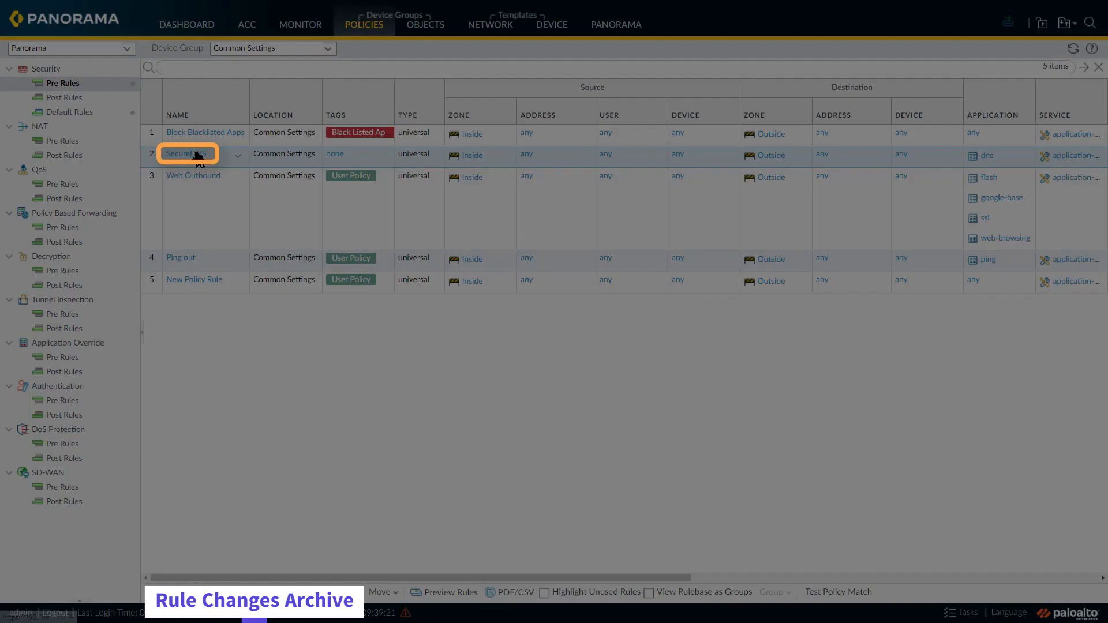
Step: Open the SecureDNS pre rule and enter the audit comment "Adding specific destination address list for approved DNS servers"
{"action": "left_click", "coordinate": [194, 154]}
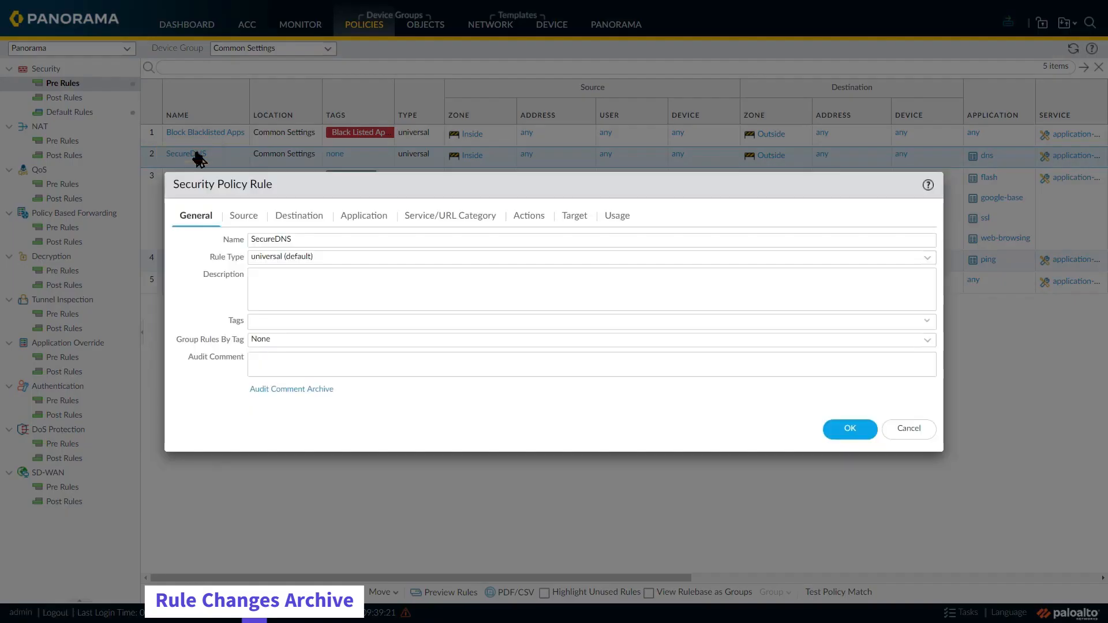
{"action": "left_click", "coordinate": [275, 365]}
{"action": "type", "text": "Addi"}
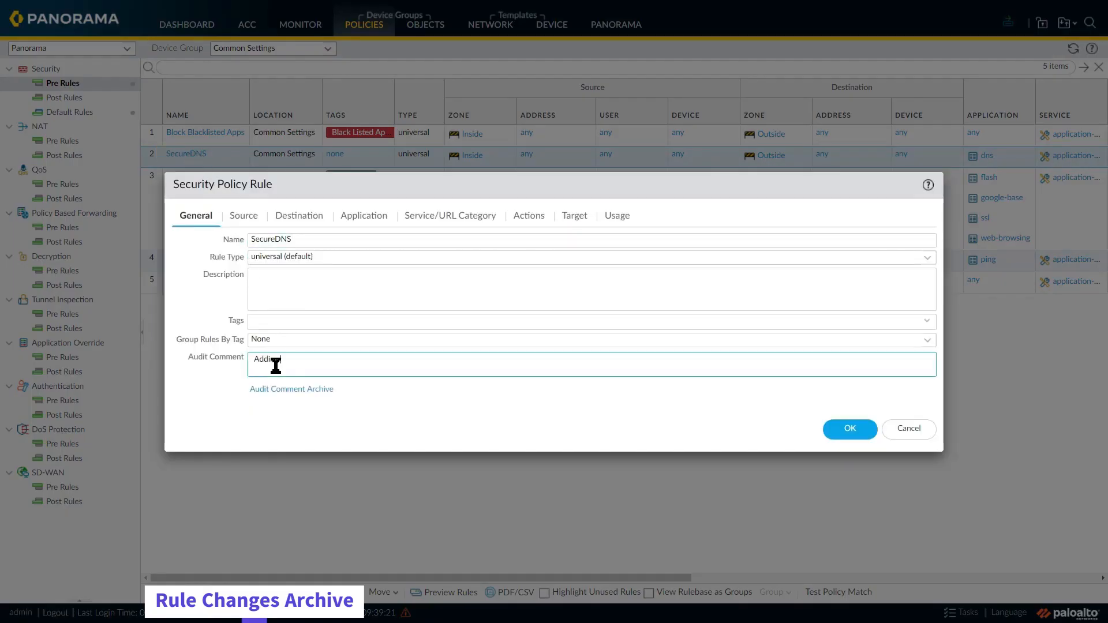
{"action": "type", "text": "ng specific destination address list for approved DNS servers"}
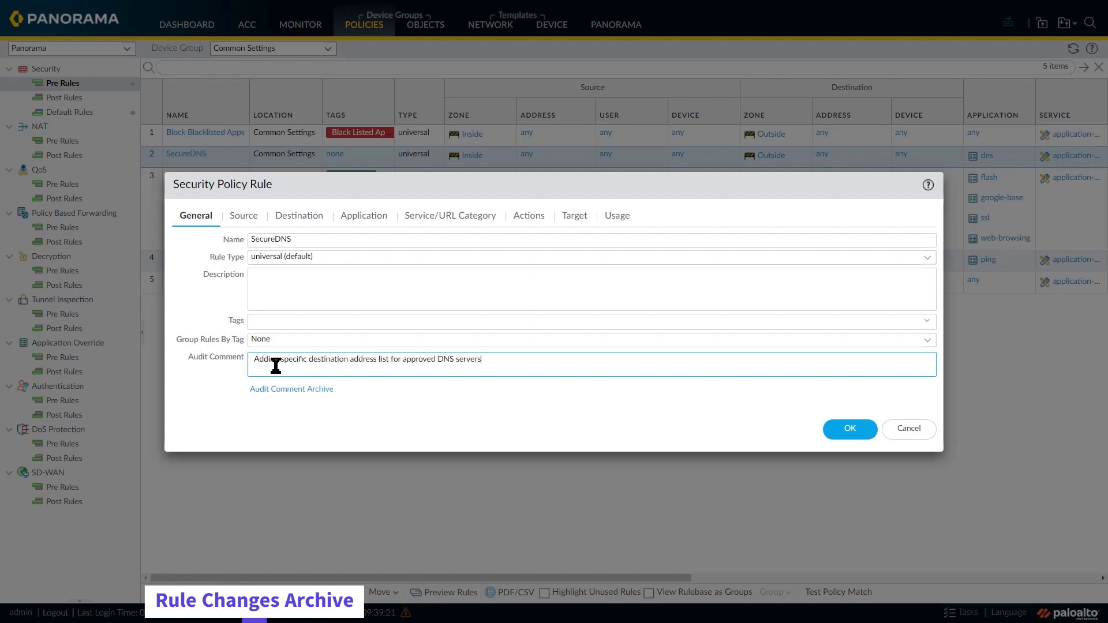
Step: Add the Safe DNS address group as the SecureDNS rule's destination address, and save the rule
{"action": "left_click", "coordinate": [306, 222]}
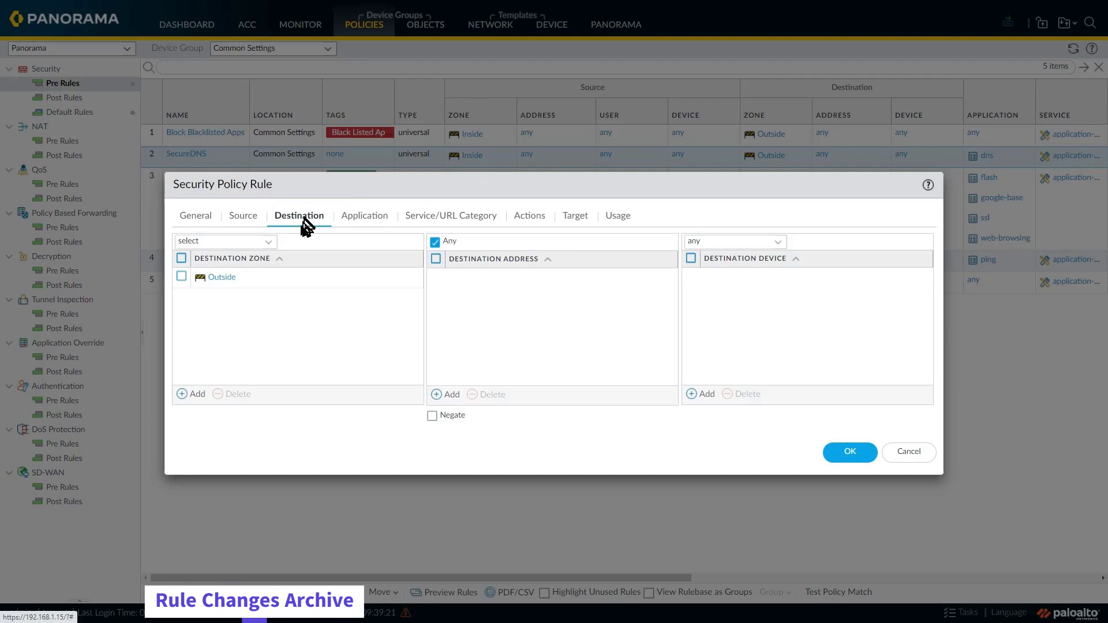
{"action": "left_click", "coordinate": [452, 395]}
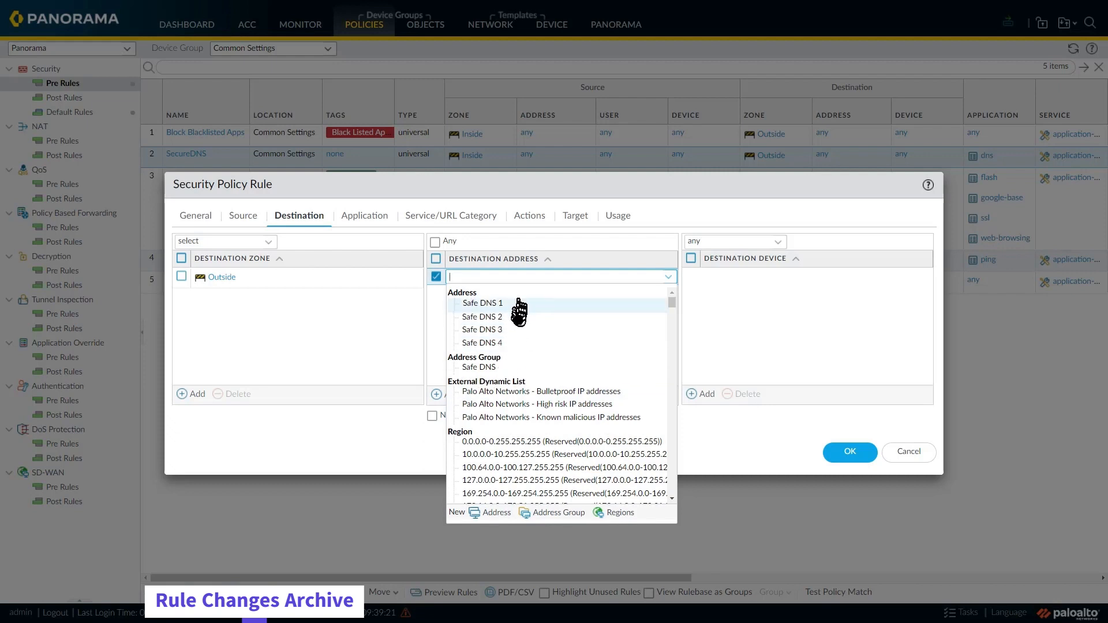
{"action": "left_click", "coordinate": [496, 367]}
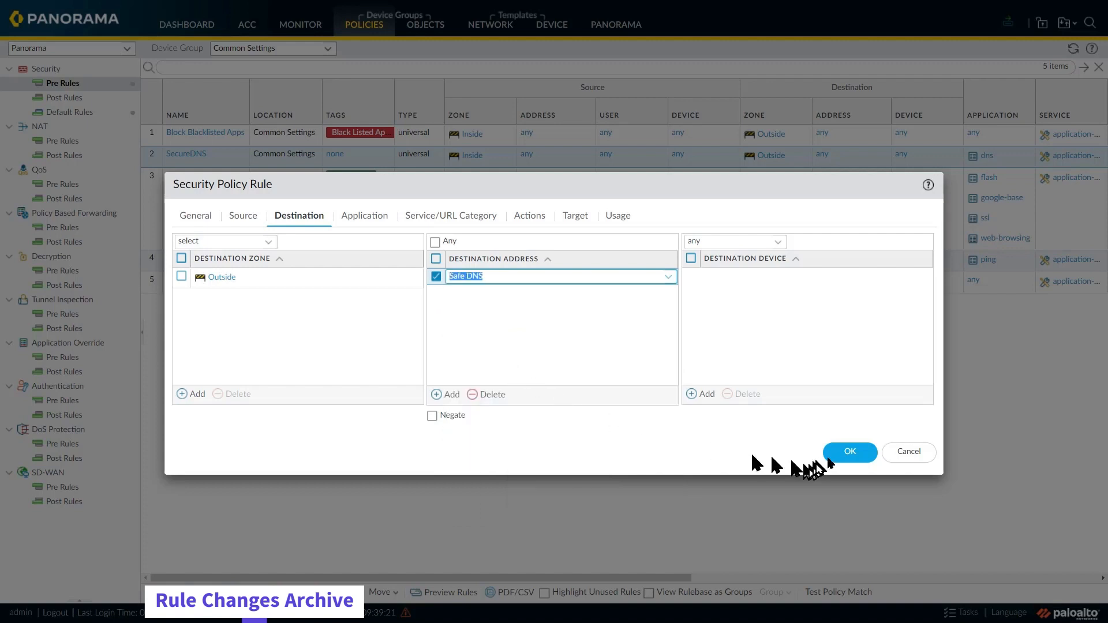
{"action": "left_click", "coordinate": [847, 454]}
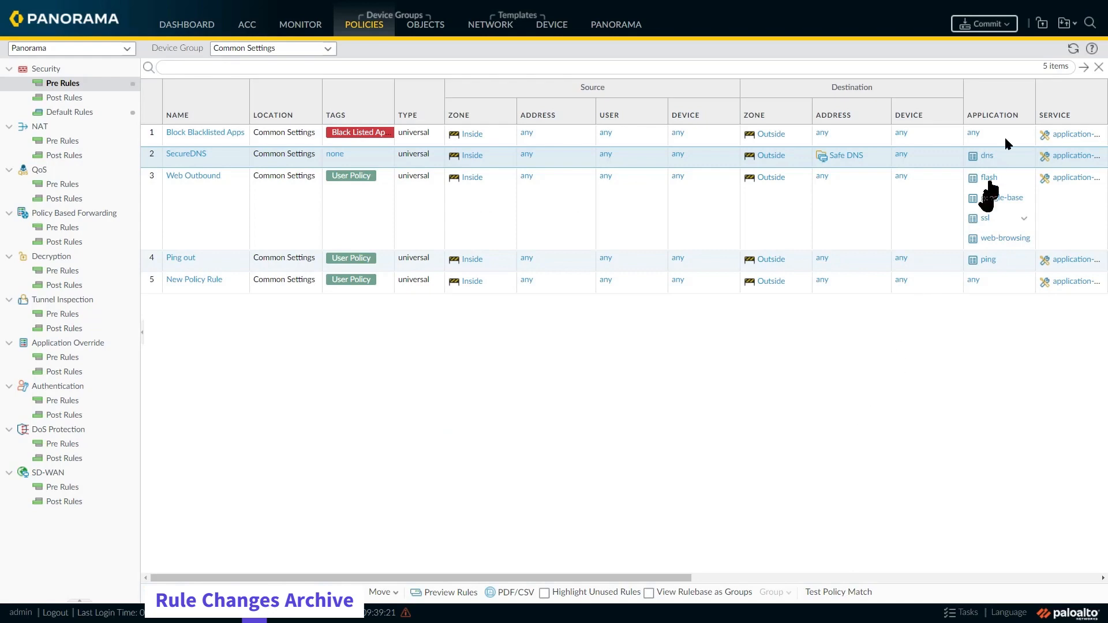
Step: Commit the SecureDNS destination change and push it to the Data Centers and Remote Offices device groups
{"action": "left_click", "coordinate": [995, 34]}
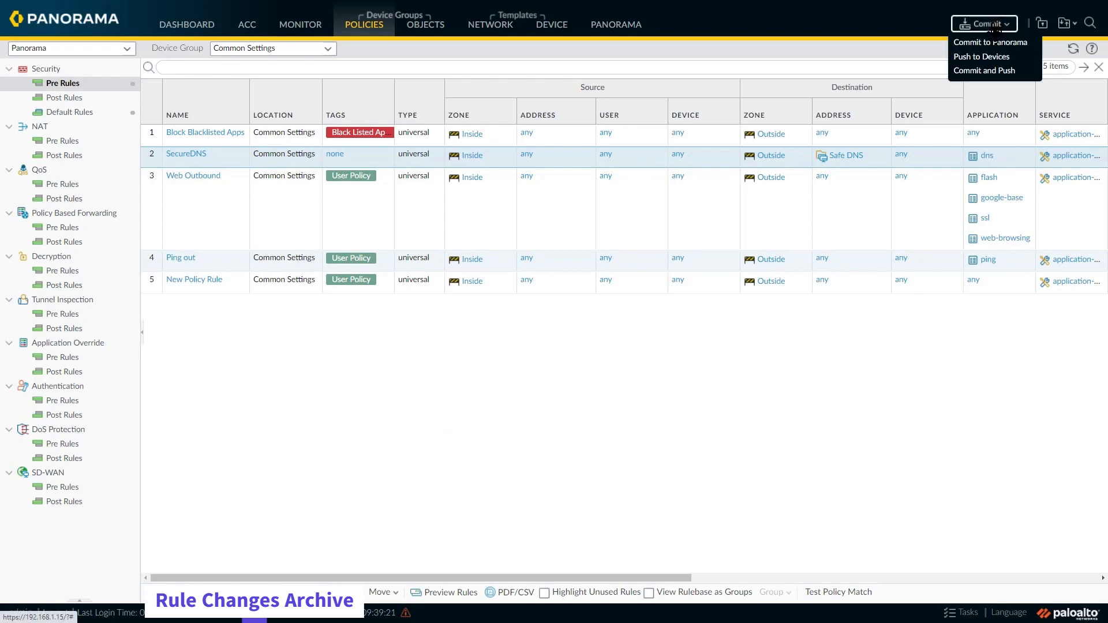
{"action": "left_click", "coordinate": [995, 68]}
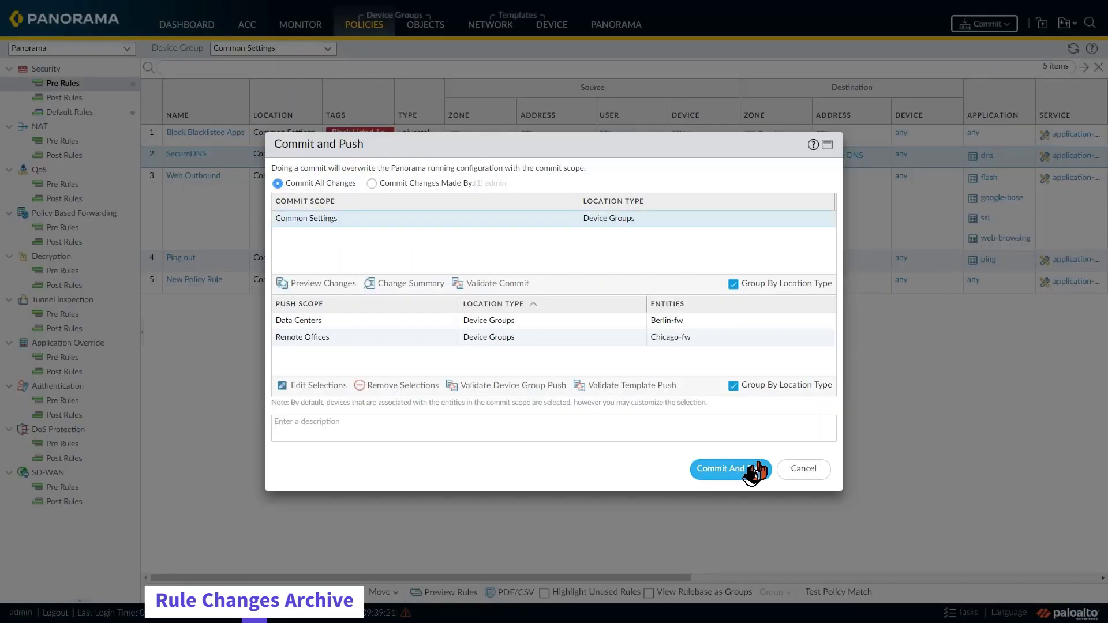
{"action": "left_click", "coordinate": [745, 473]}
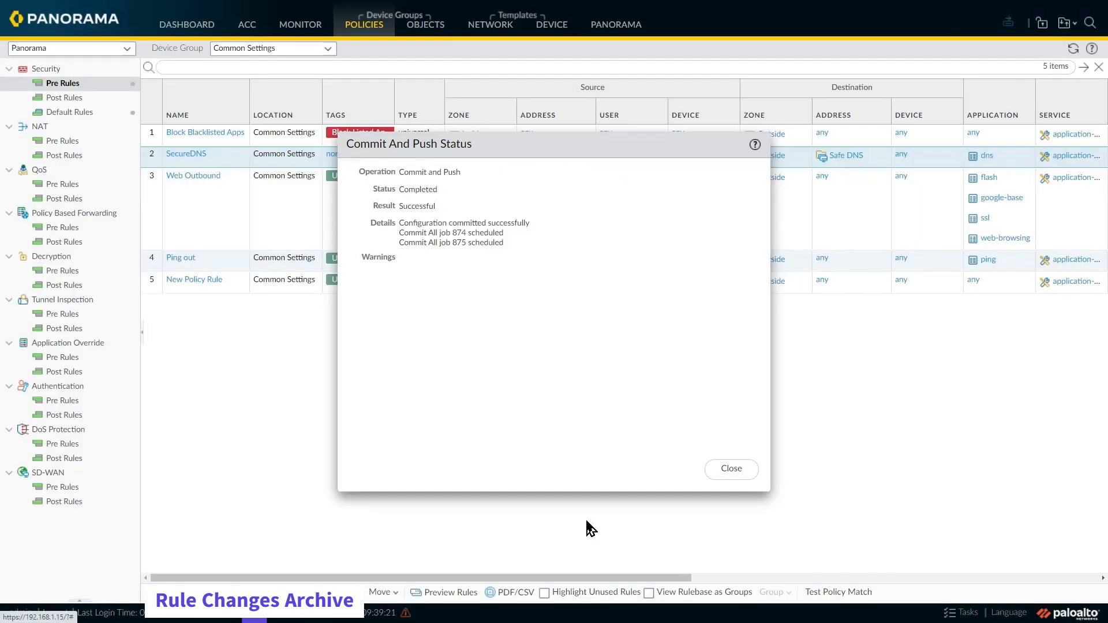
{"action": "left_click", "coordinate": [731, 469]}
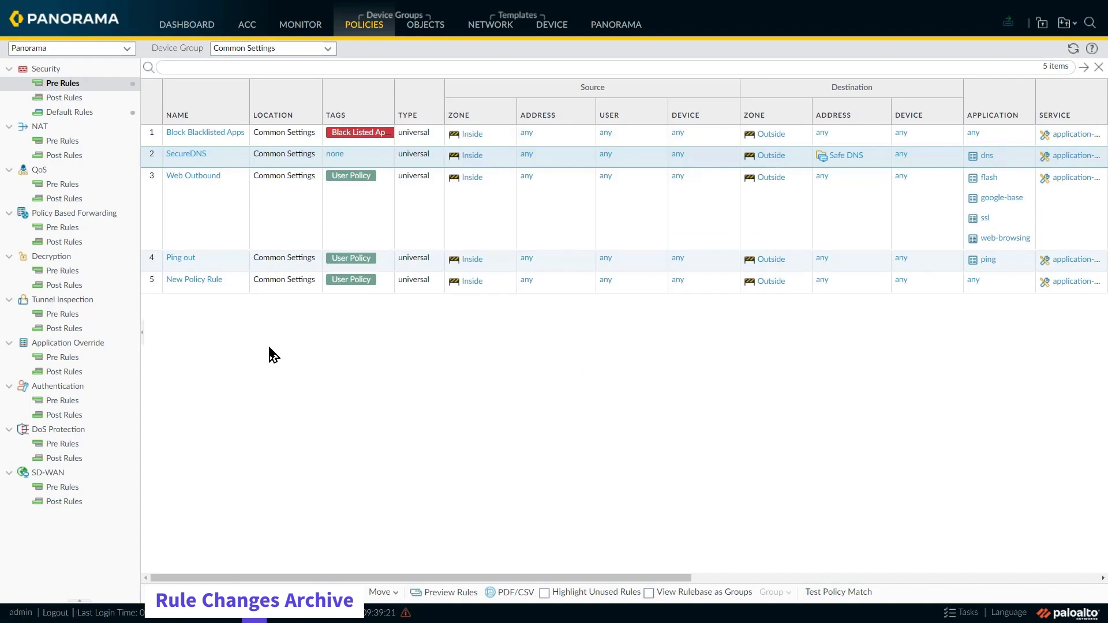
Step: Review the audit comment archive of the SecureDNS rule, and leave the rule without making changes
{"action": "left_click", "coordinate": [178, 154]}
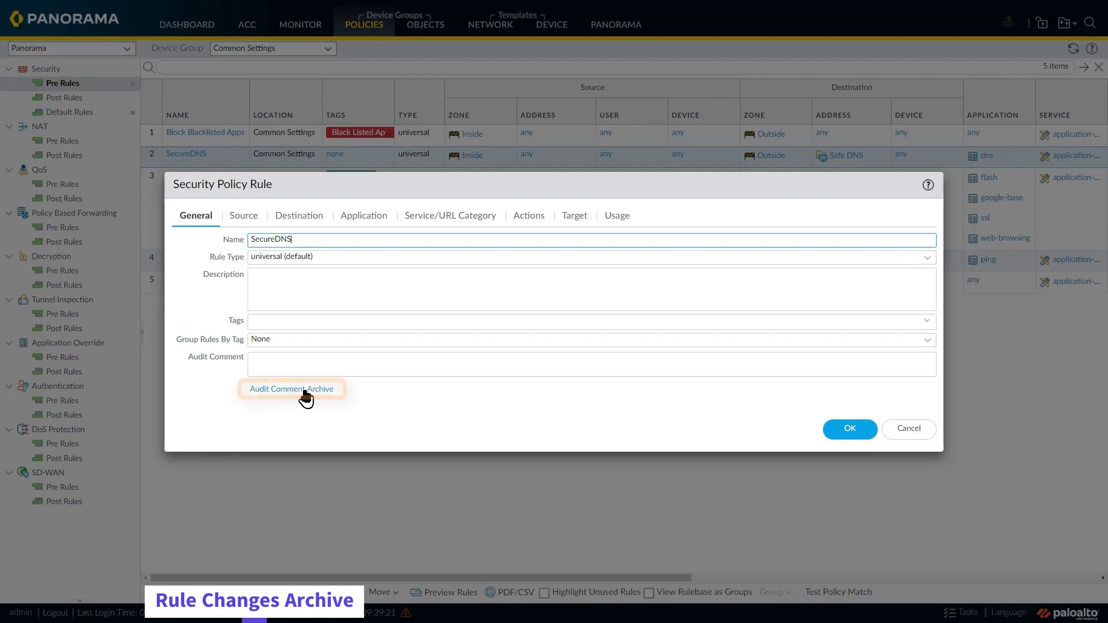
{"action": "left_click", "coordinate": [306, 397]}
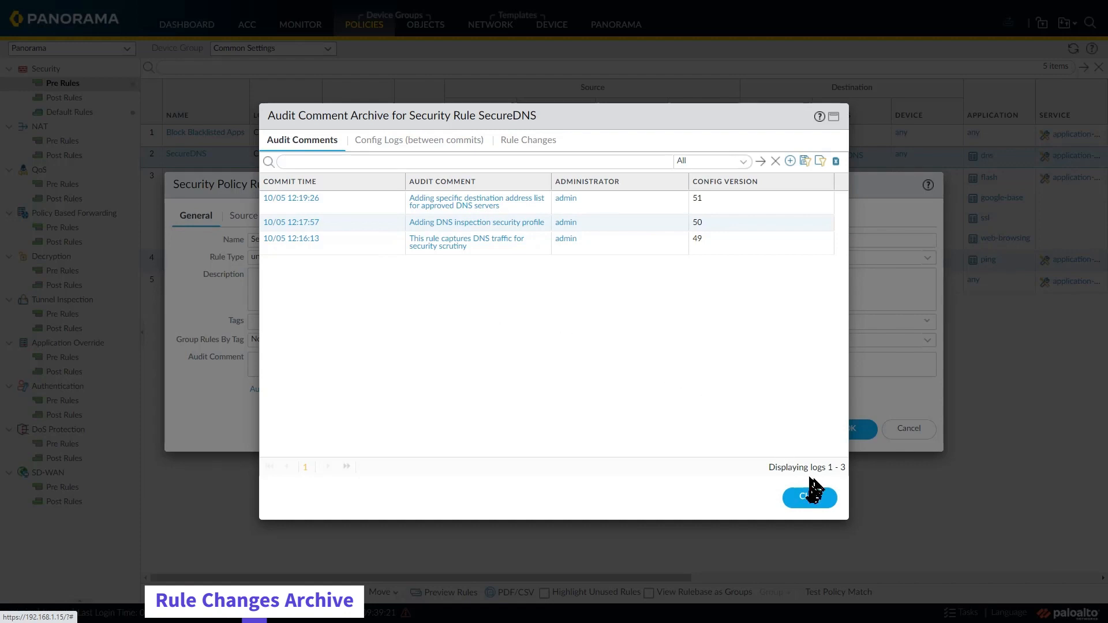
{"action": "left_click", "coordinate": [808, 498]}
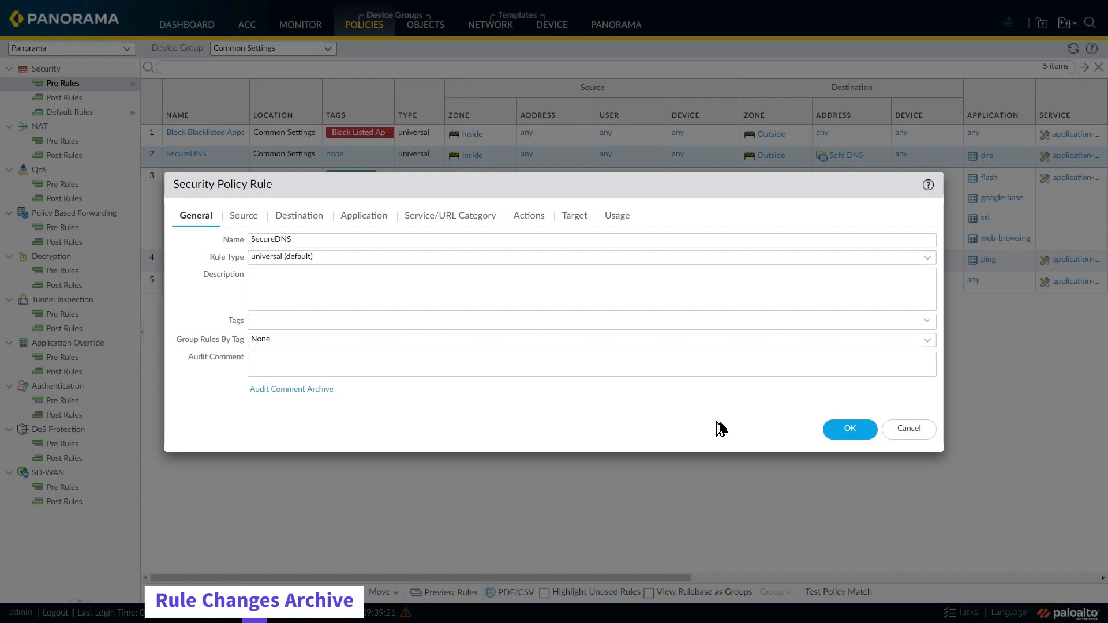
{"action": "left_click", "coordinate": [900, 435]}
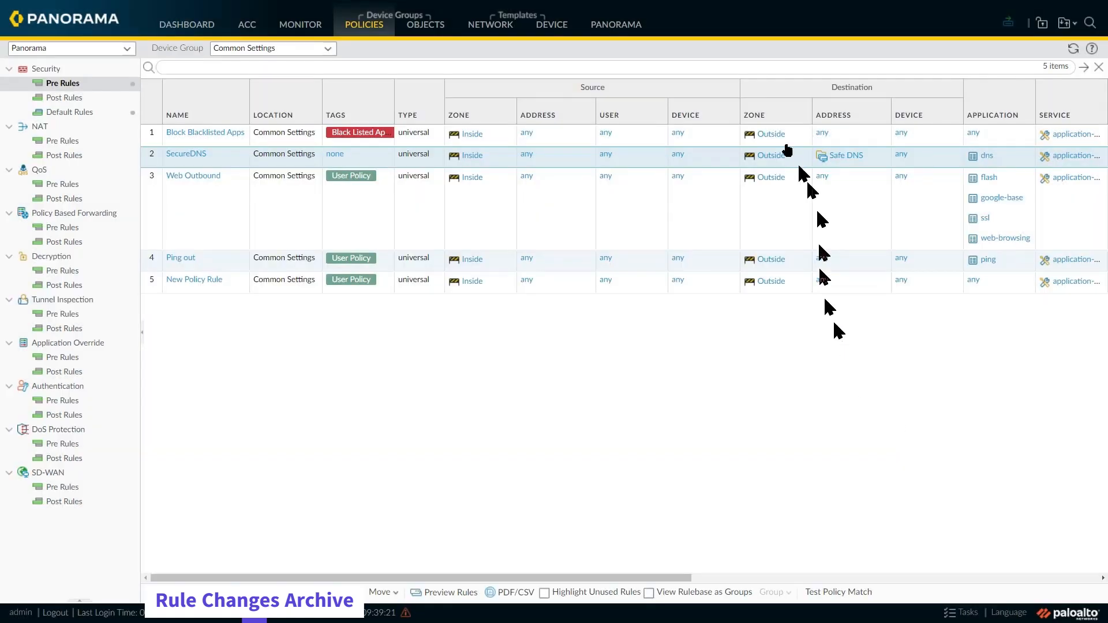
Step: Enable "Require audit comment on policies" in Panorama's Policy Rulebase Settings
{"action": "left_click", "coordinate": [614, 35]}
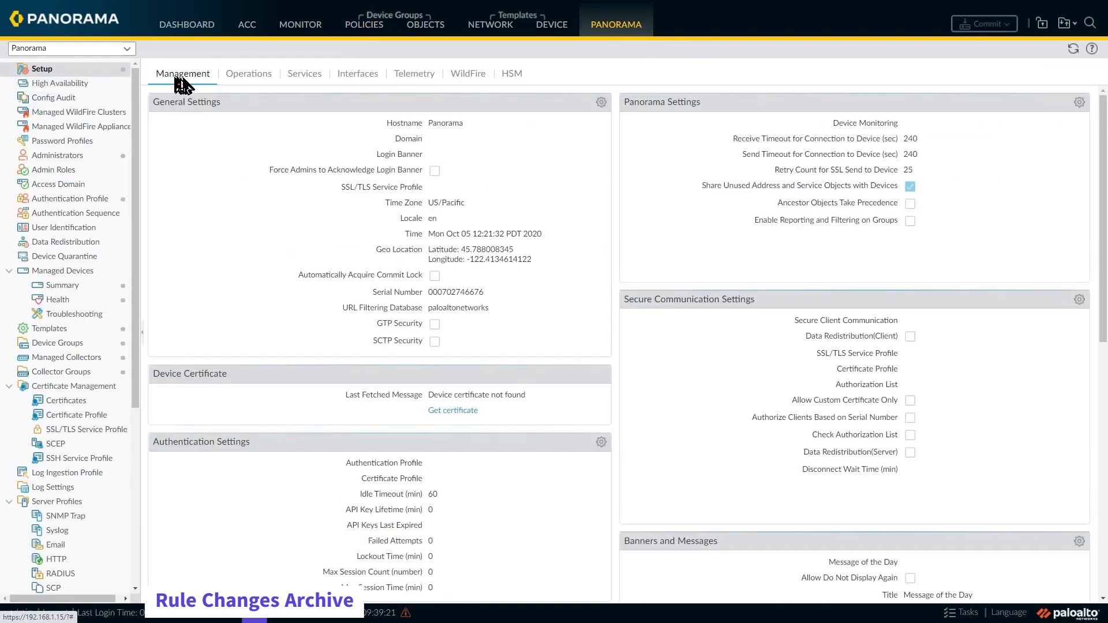
{"action": "scroll", "coordinate": [283, 218], "scroll_direction": "down", "scroll_amount": 5}
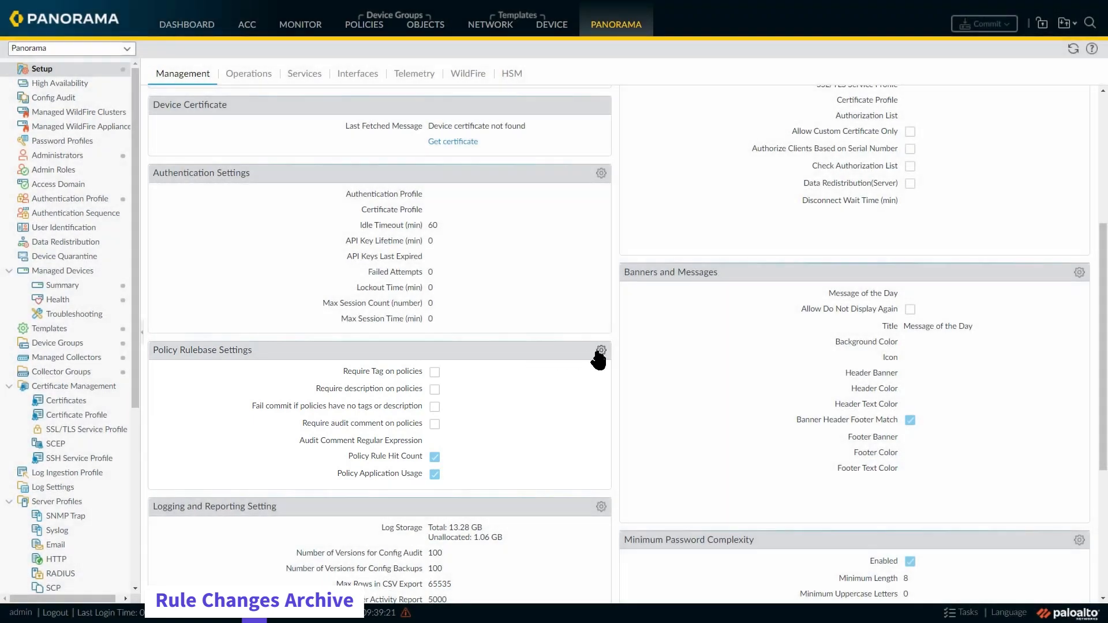
{"action": "left_click", "coordinate": [601, 351]}
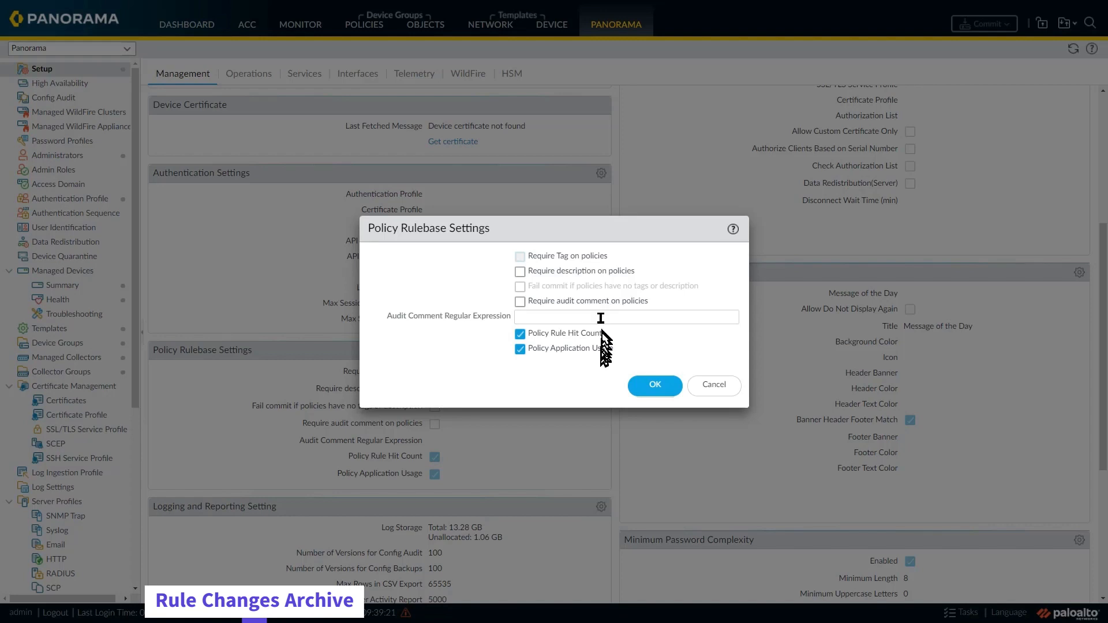
{"action": "left_click", "coordinate": [519, 302]}
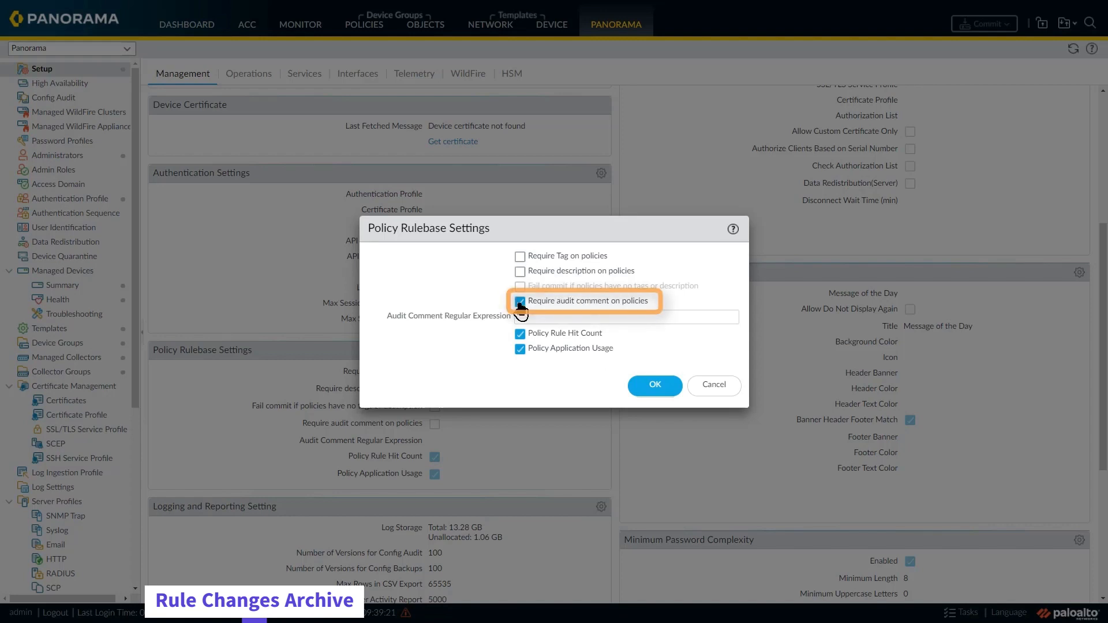
{"action": "left_click", "coordinate": [654, 385]}
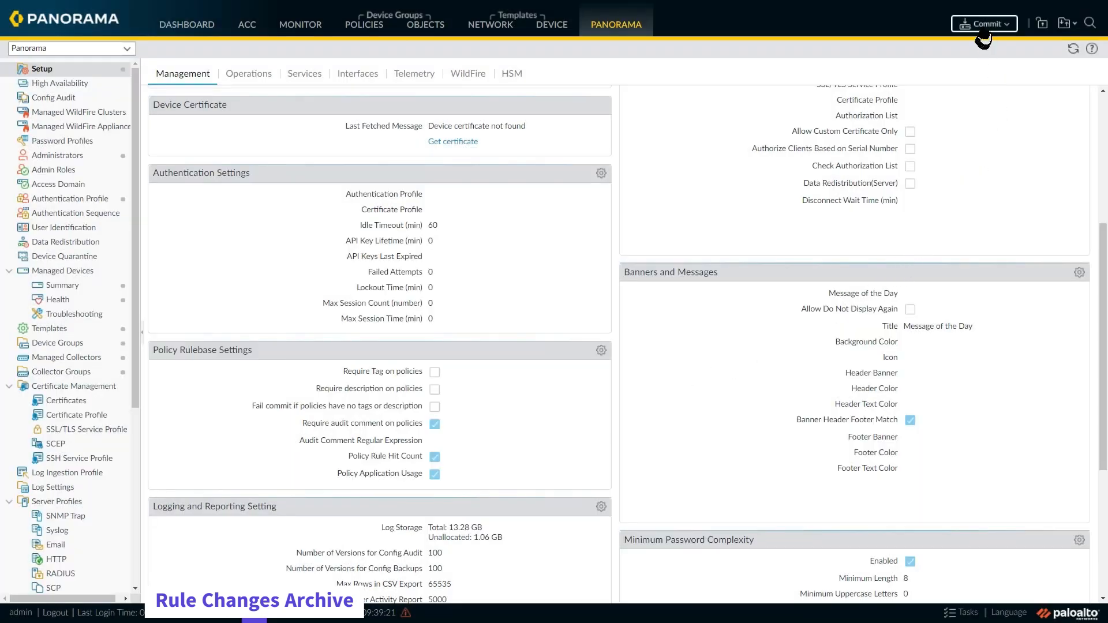
Step: Commit all changes from the policy rulebase settings to Panorama, and dismiss the commit status
{"action": "left_click", "coordinate": [986, 42]}
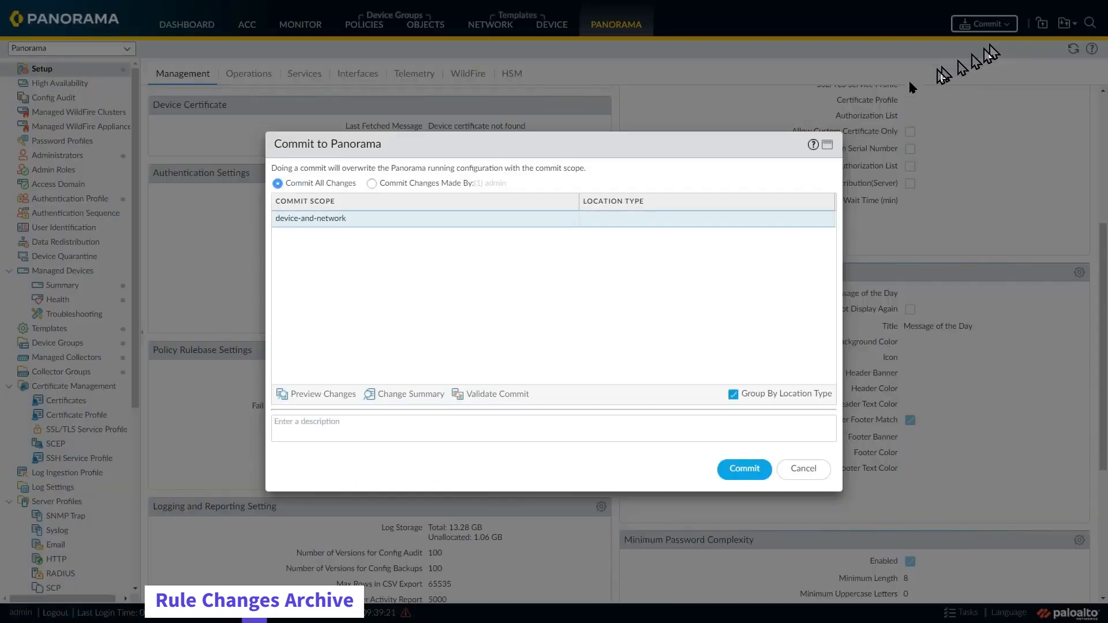
{"action": "left_click", "coordinate": [742, 469]}
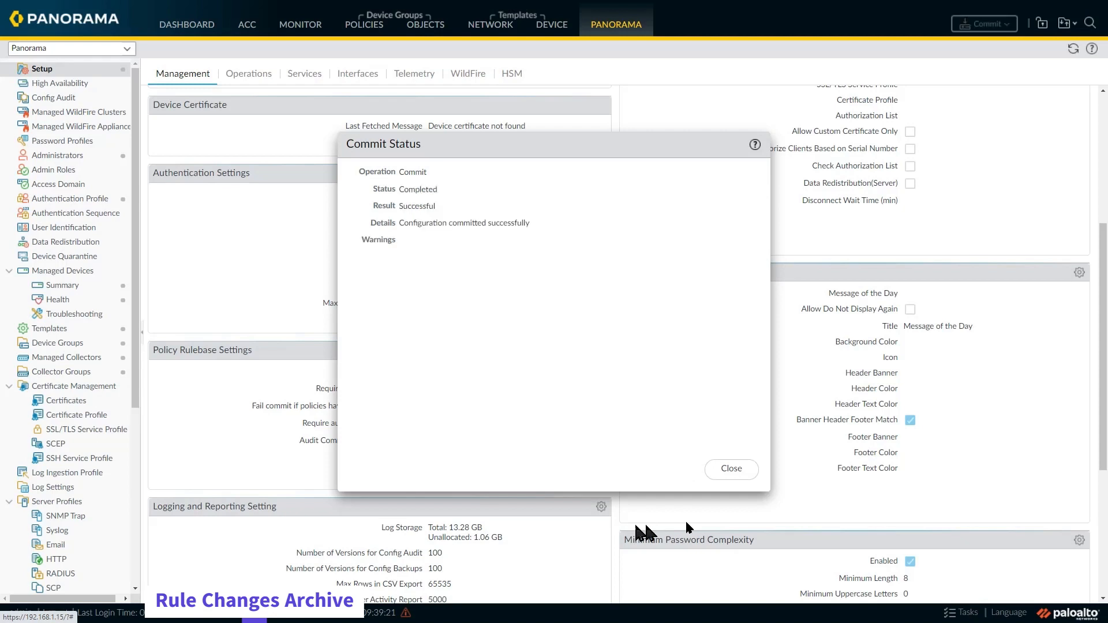
{"action": "left_click", "coordinate": [730, 471]}
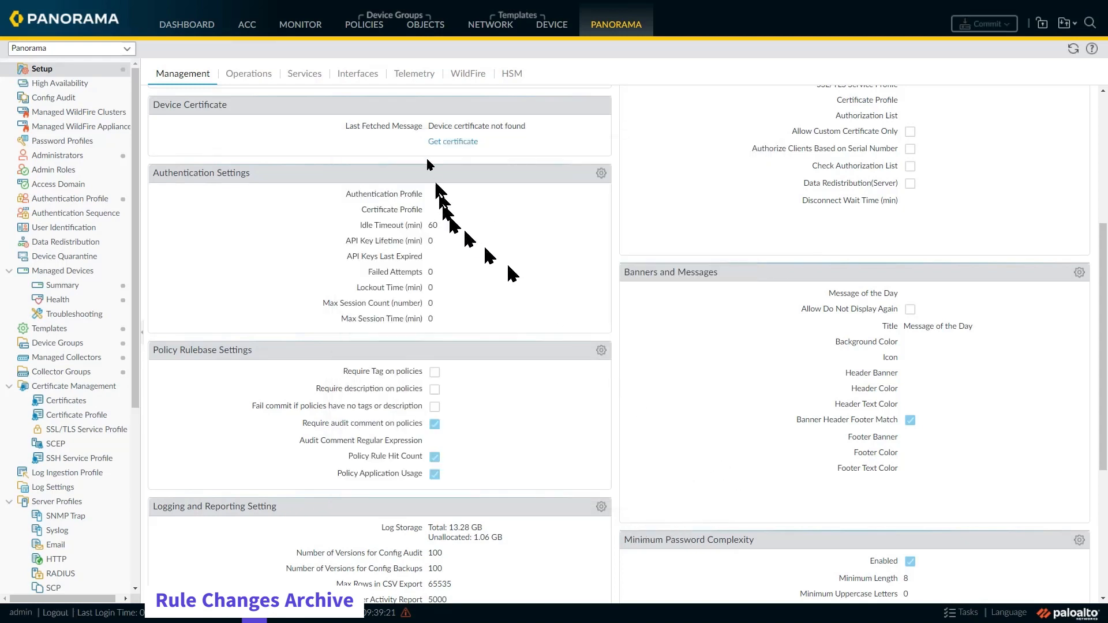
Step: Return to the security pre rules and open the SecureDNS rule
{"action": "left_click", "coordinate": [362, 31]}
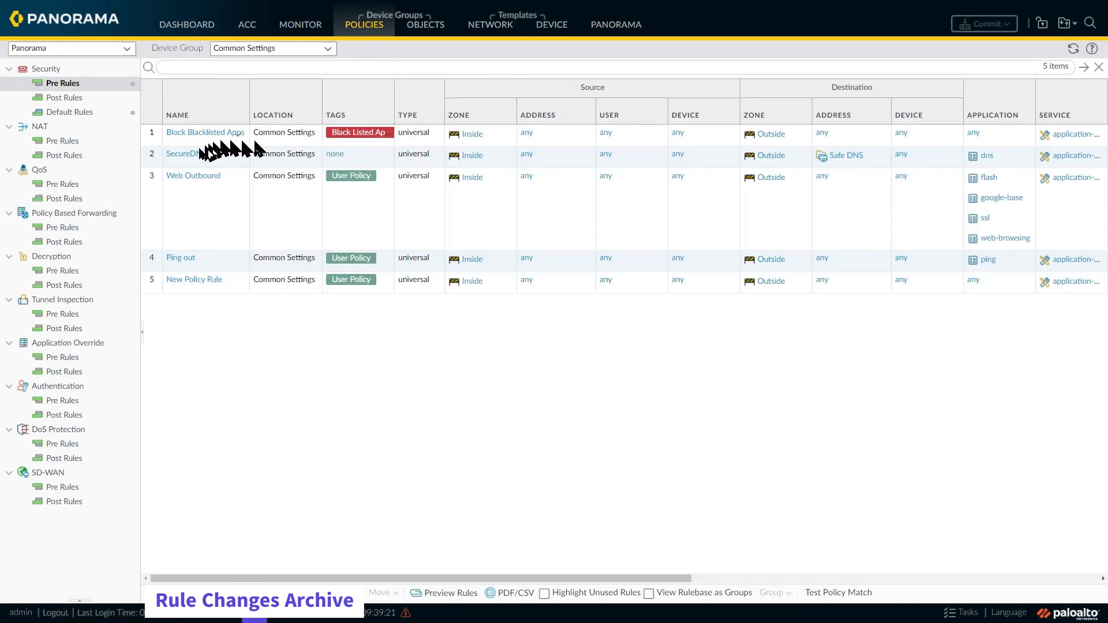
{"action": "left_click", "coordinate": [191, 157]}
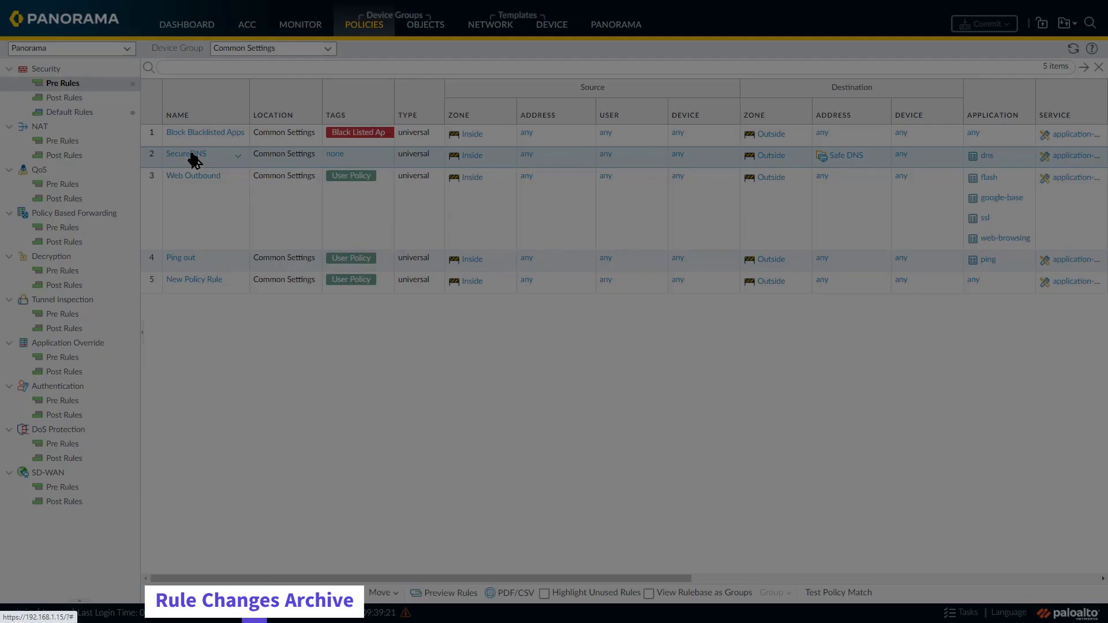